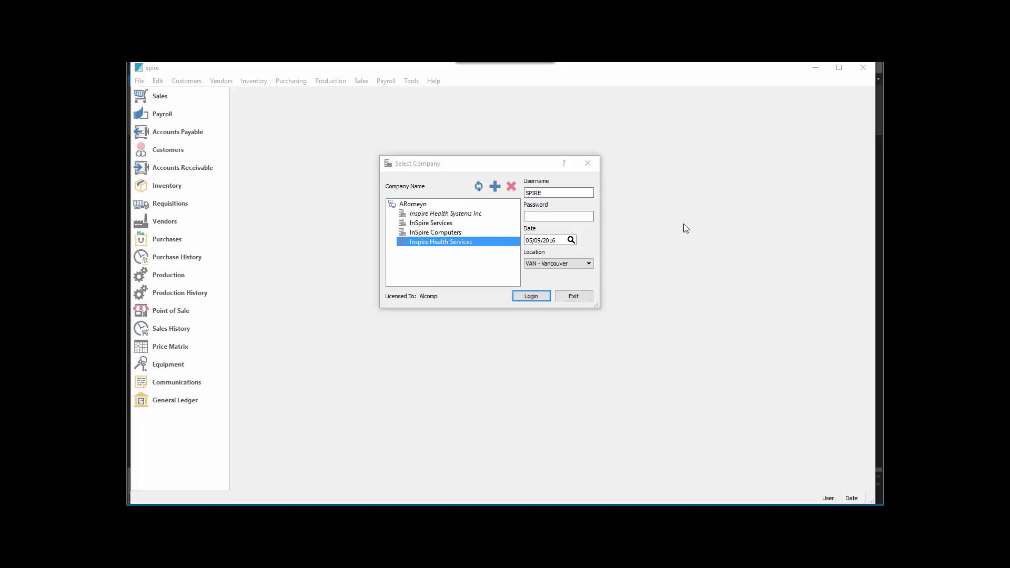
Log into Inspire Health Services at VAN - Vancouver, clearing the invalid-password error to retype the password.
left_click(557, 264)
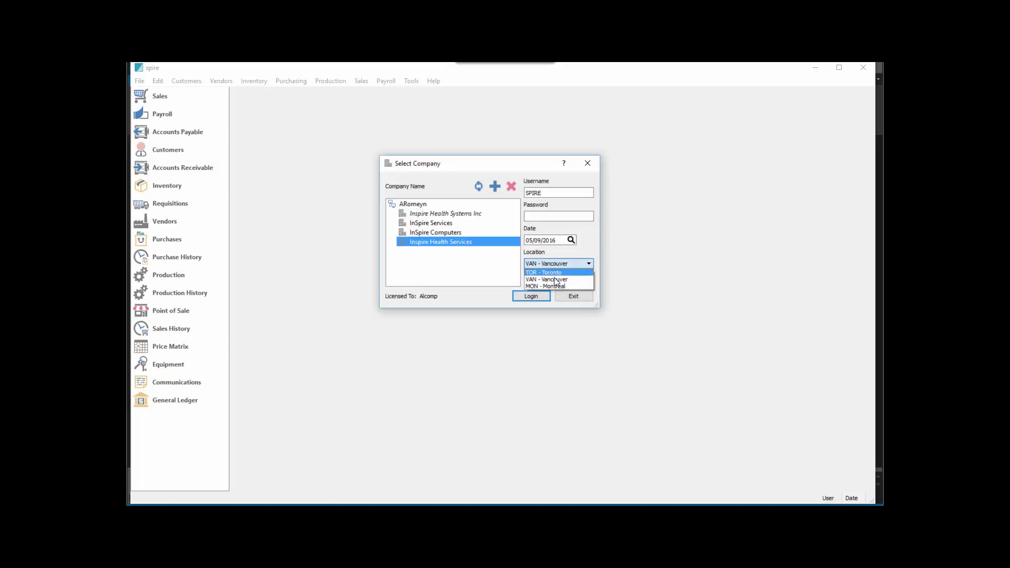
left_click(554, 279)
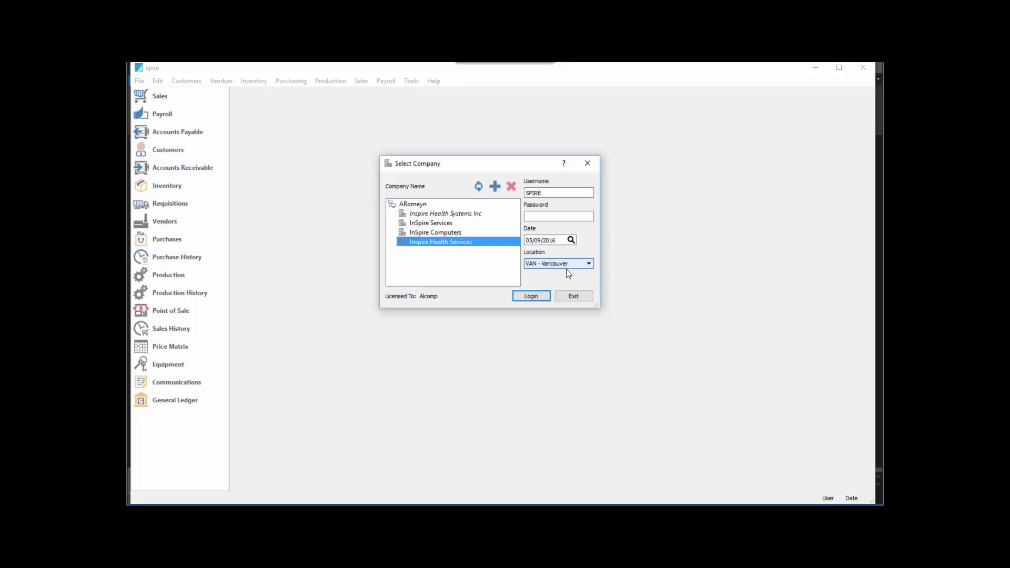
left_click(540, 217)
left_click(538, 296)
left_click(521, 250)
double_click(553, 217)
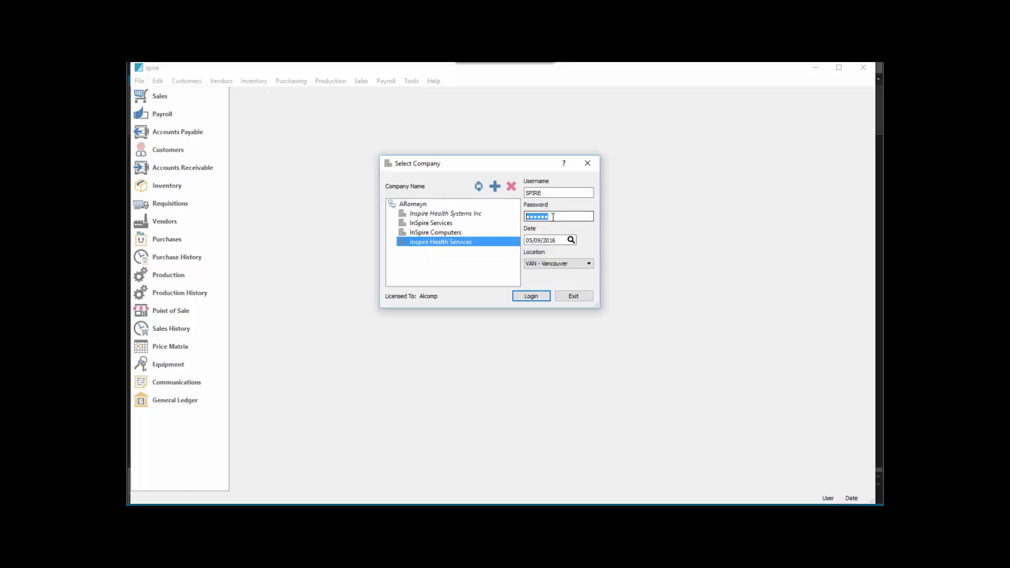
Finish the password, log in at VAN, and open the first invoice's sales order.
type("s")
left_click(538, 298)
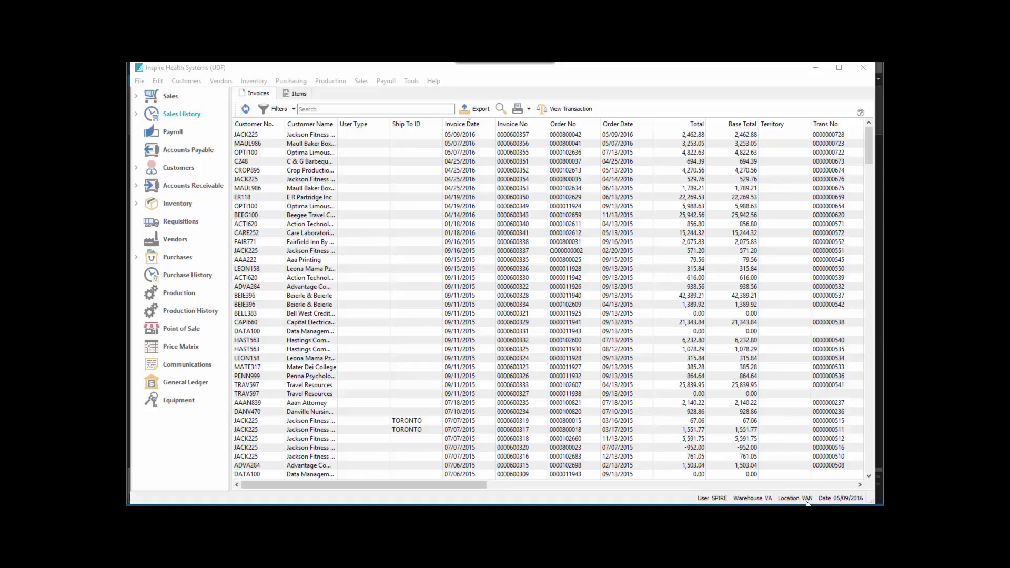
key("Return")
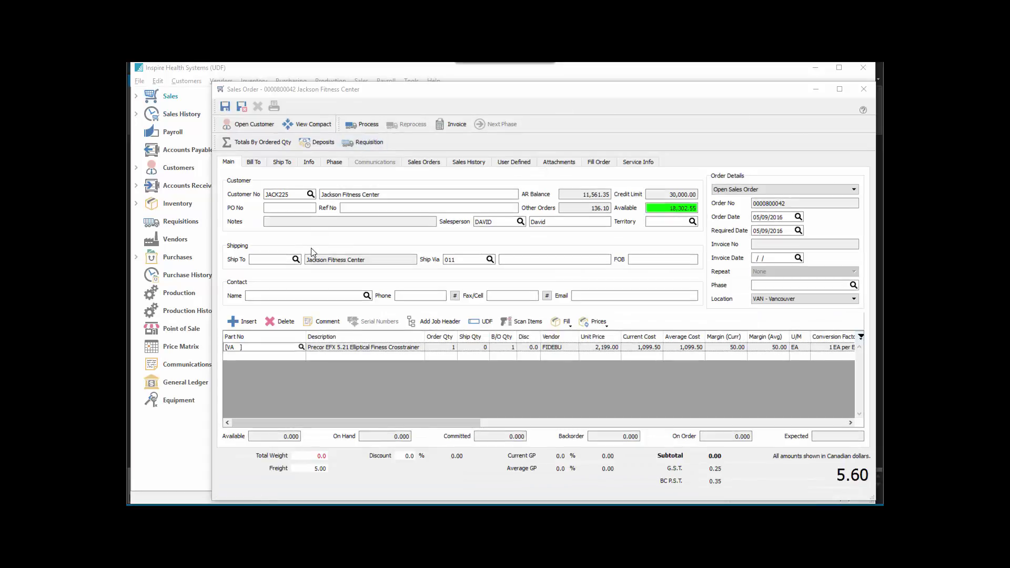
left_click(160, 80)
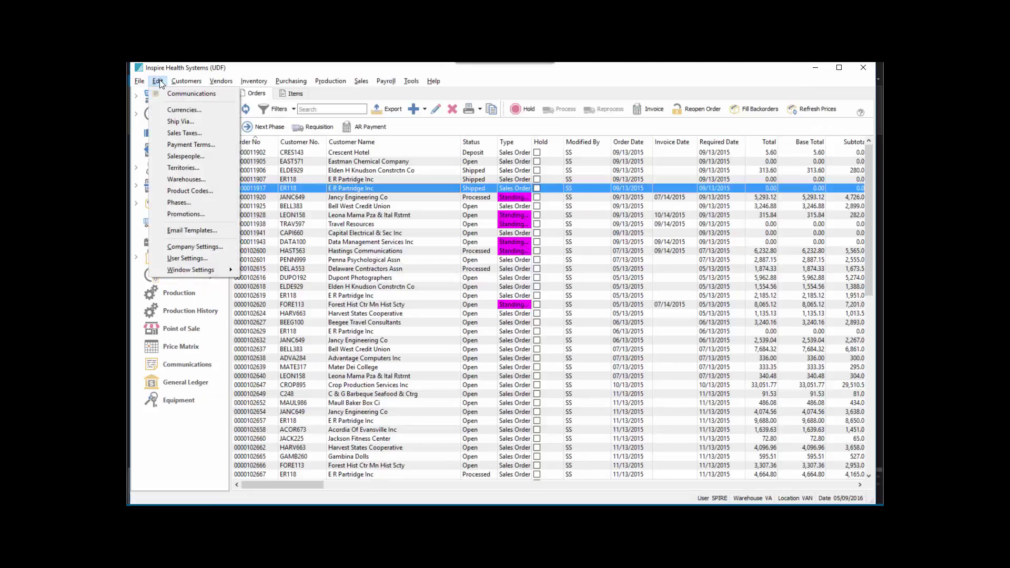
In Company Settings, list the General Ledger Location segment codes: MON, TOR and VAN.
left_click(198, 247)
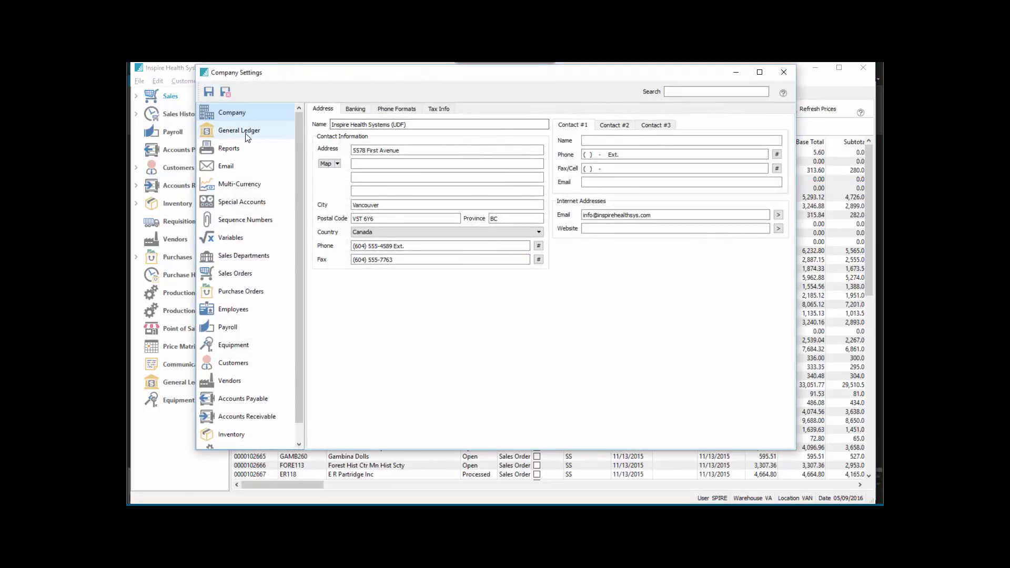
left_click(248, 136)
left_click(409, 112)
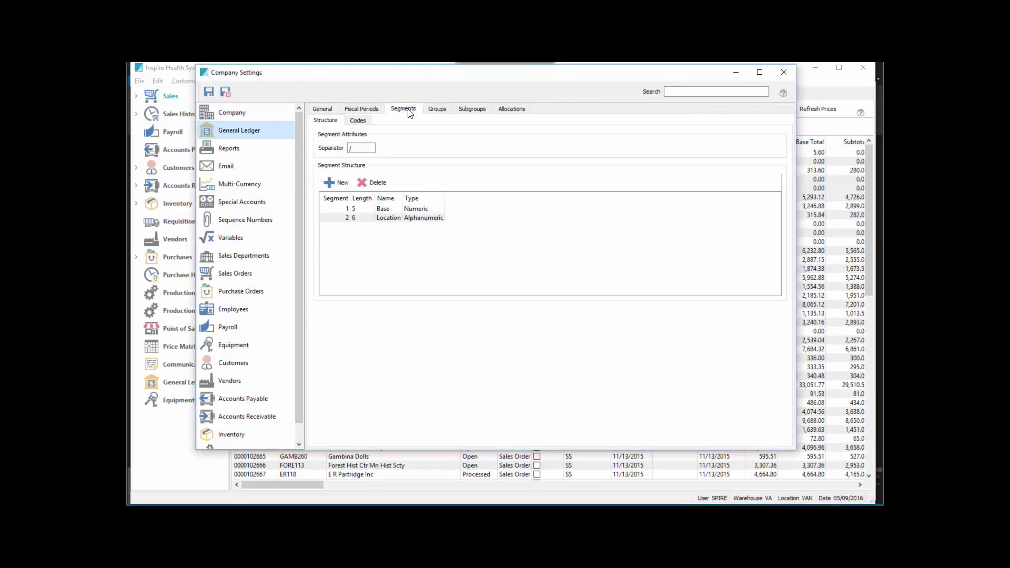
left_click(371, 218)
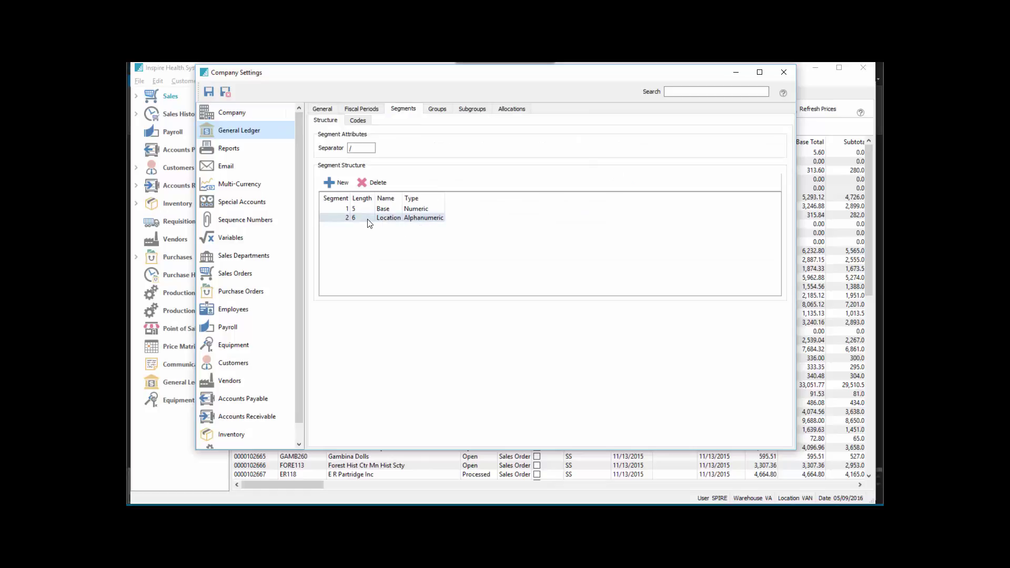
left_click(389, 218)
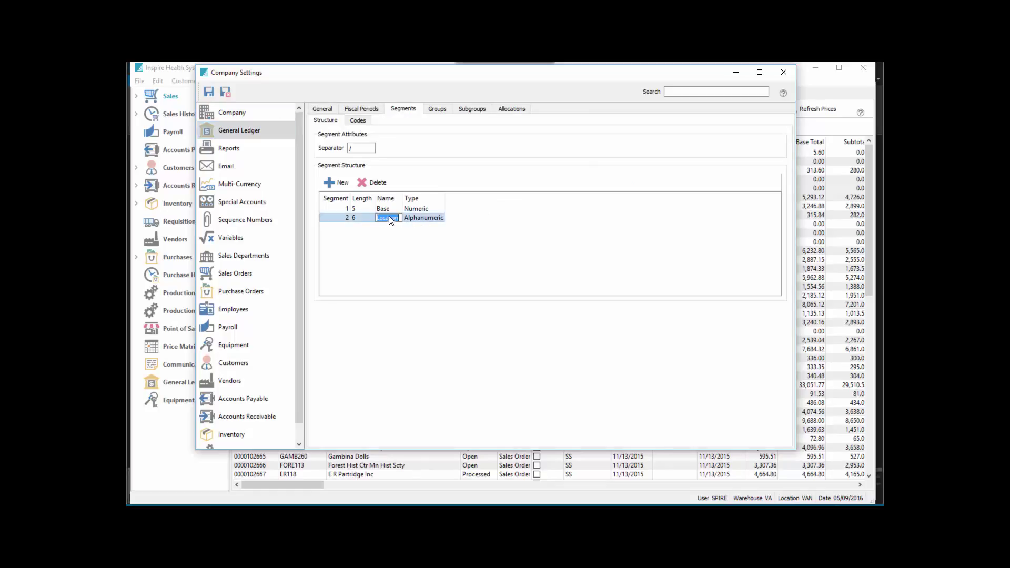
left_click(362, 122)
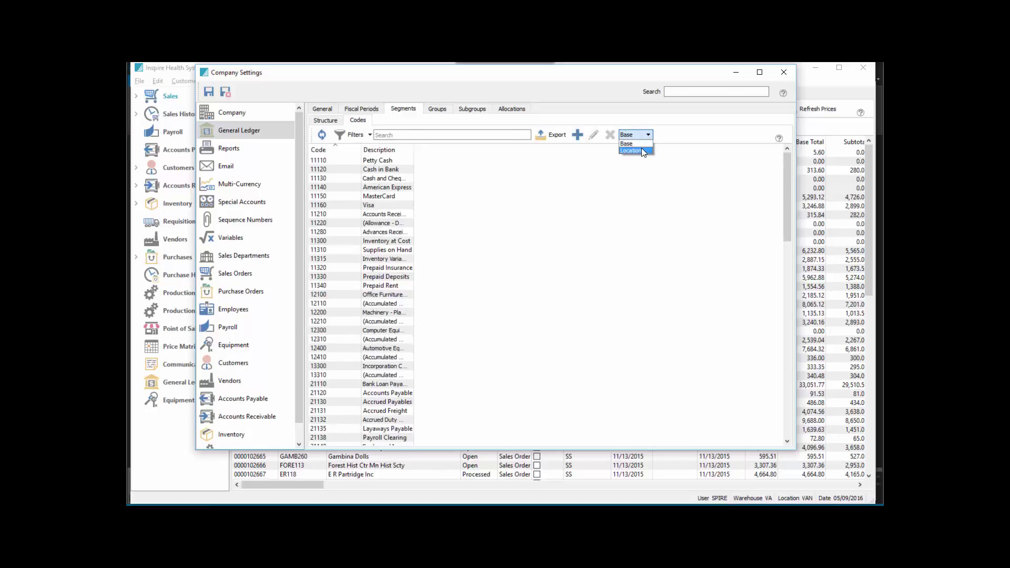
left_click(632, 151)
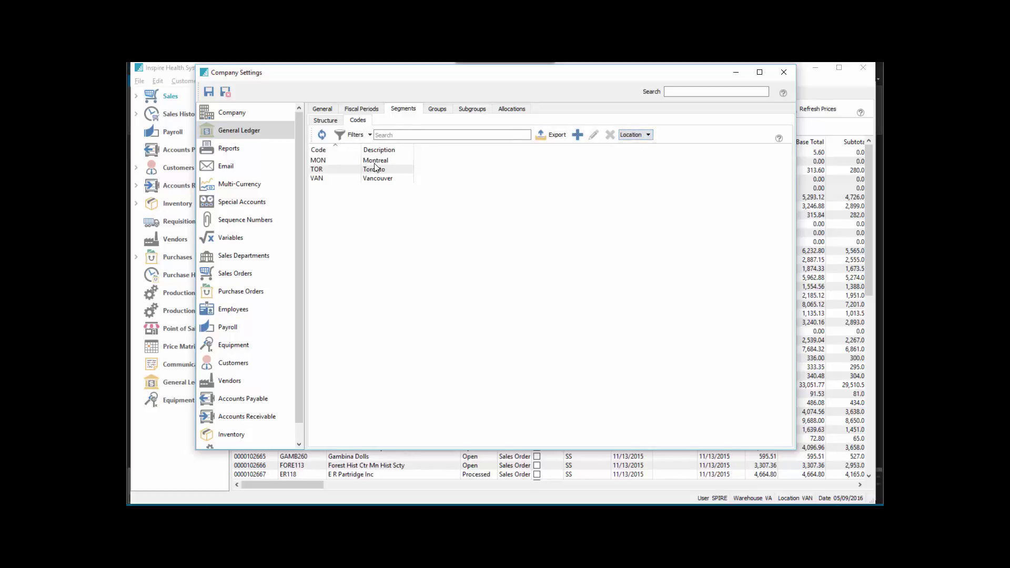
Start a new Location GL segment code, then discard it without saving.
left_click(578, 134)
left_click(437, 227)
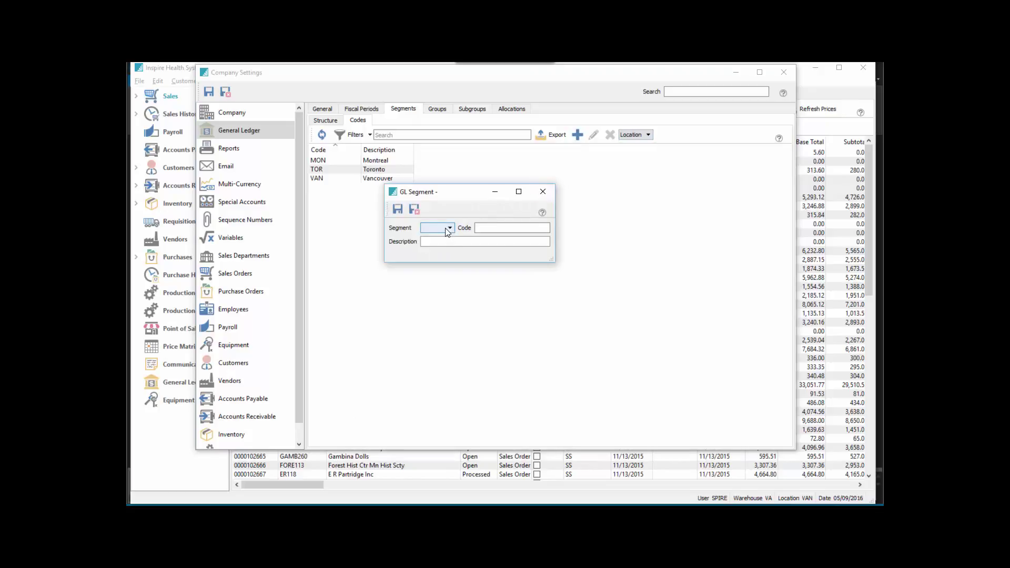
left_click(442, 239)
left_click(495, 228)
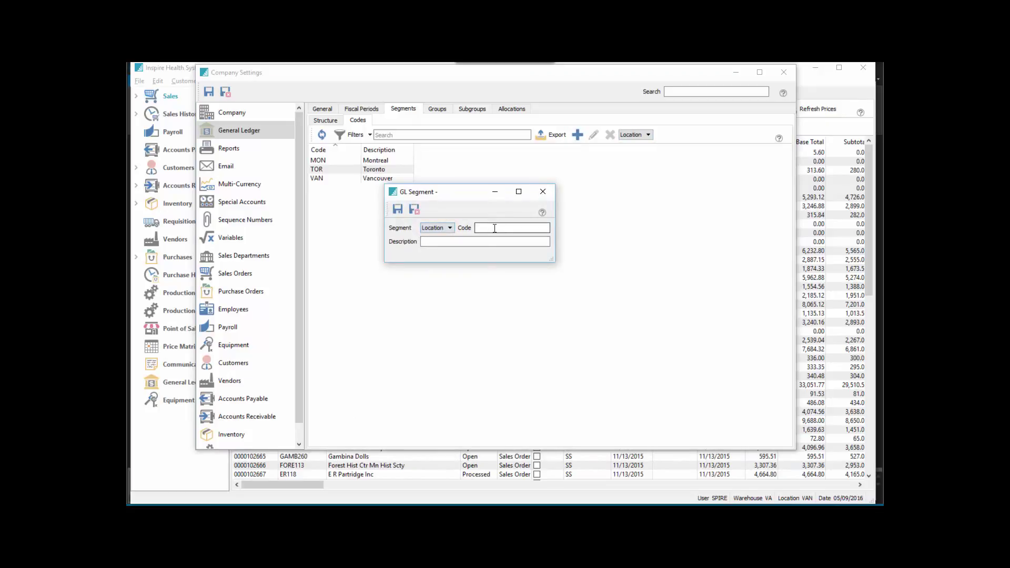
left_click(463, 241)
left_click(544, 193)
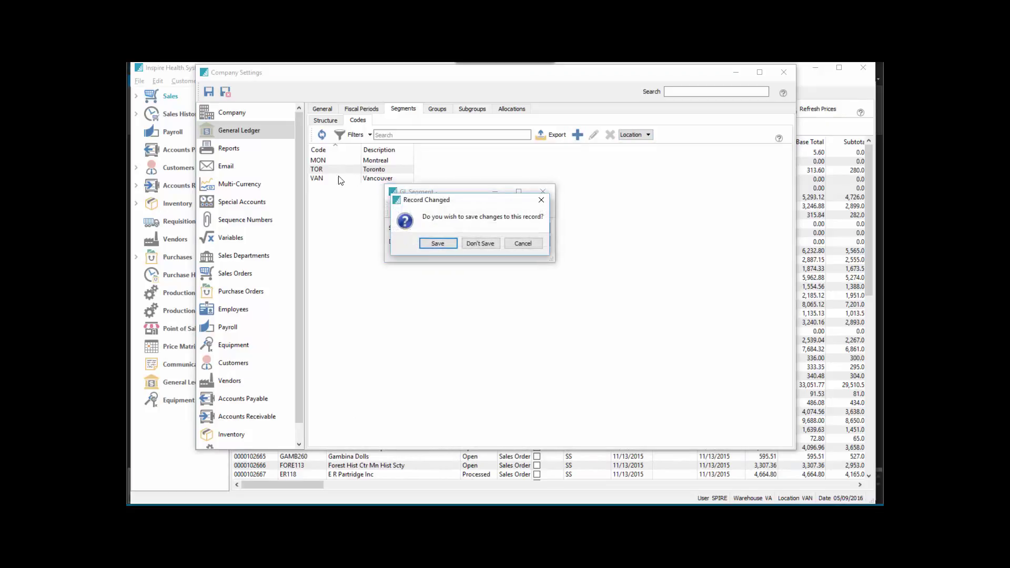
left_click(480, 243)
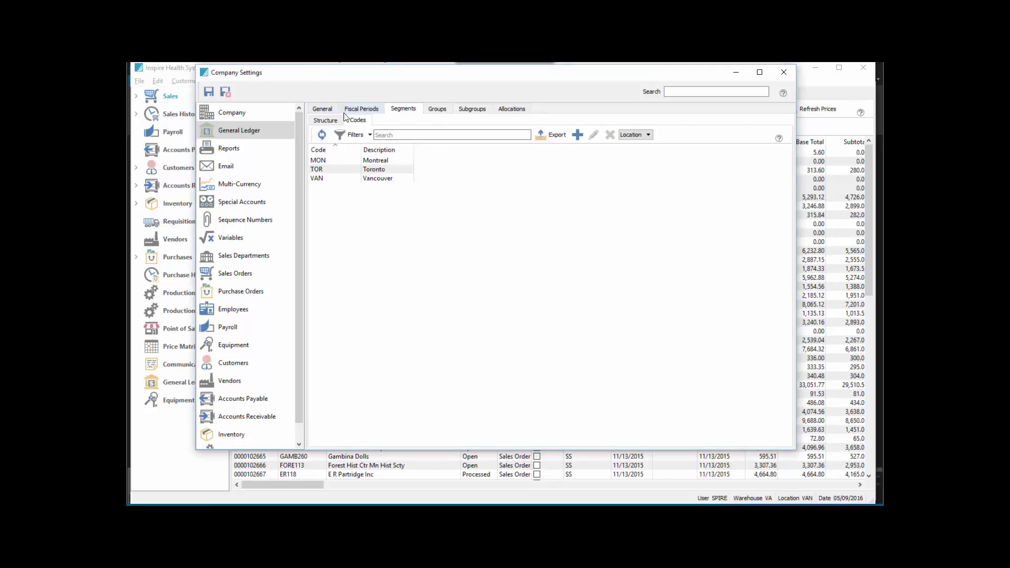
Keep Location as the GL location segment, with the profit center segment left disabled.
left_click(322, 121)
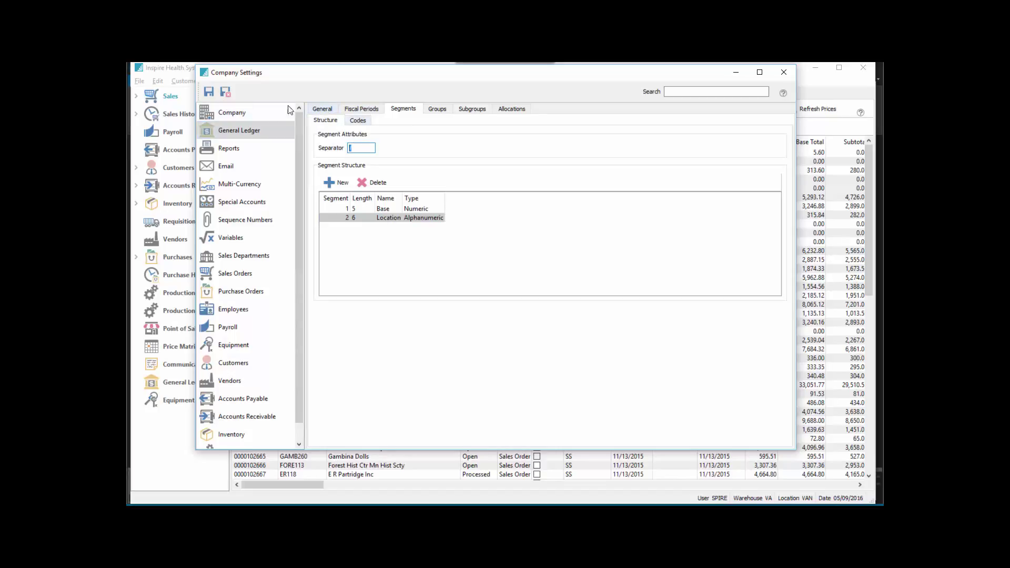
left_click(244, 115)
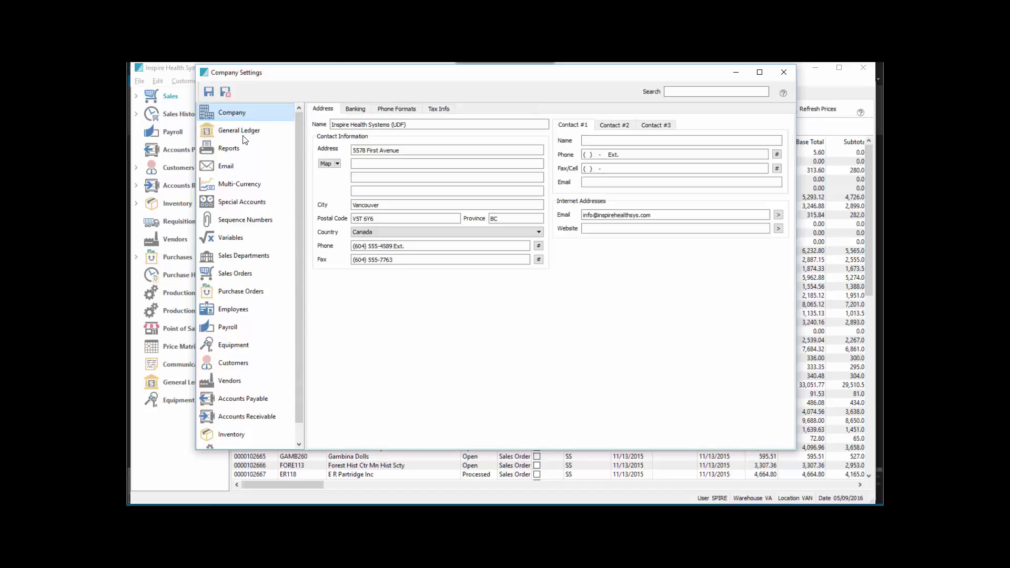
left_click(244, 133)
left_click(322, 109)
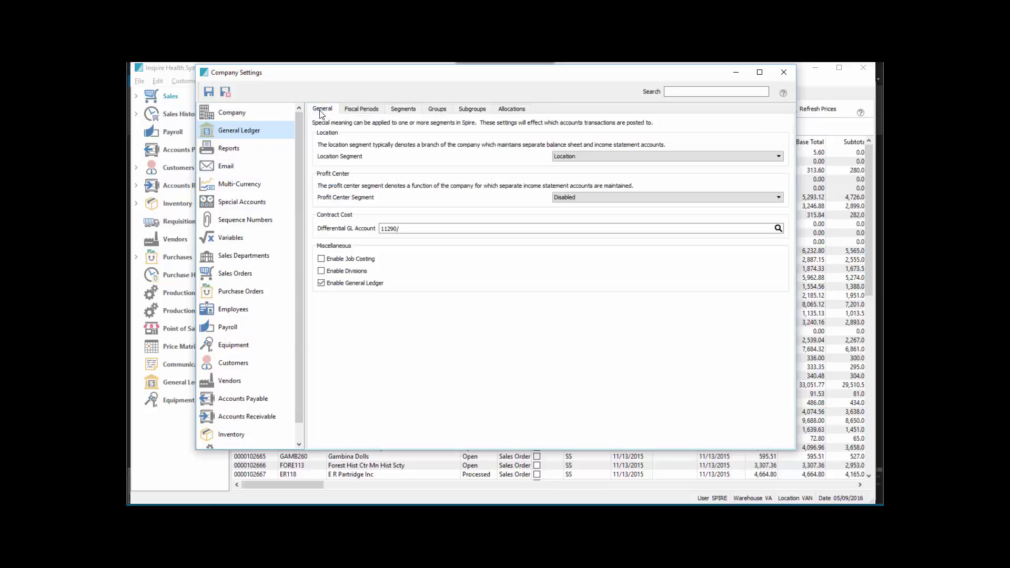
left_click(597, 157)
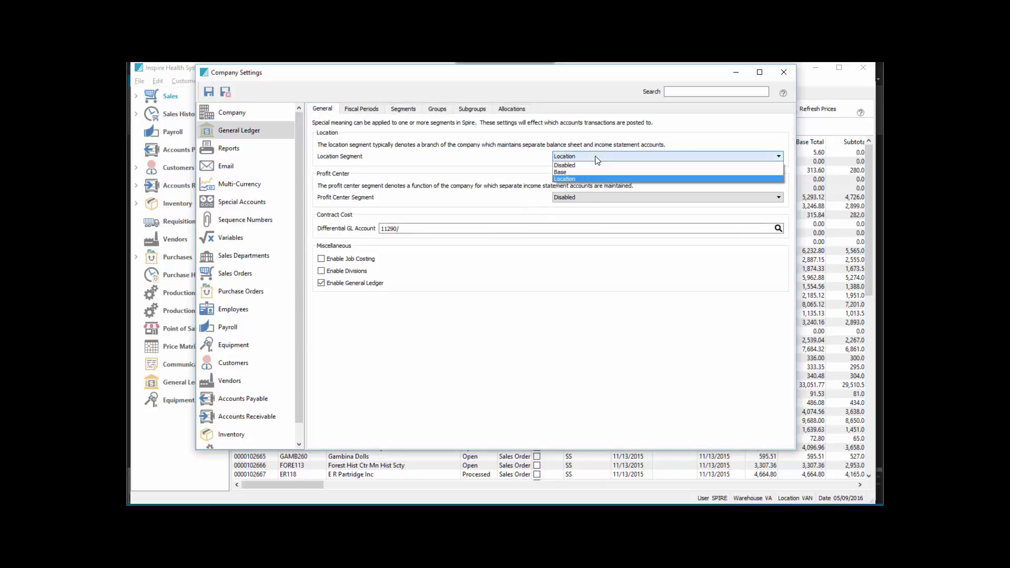
left_click(580, 179)
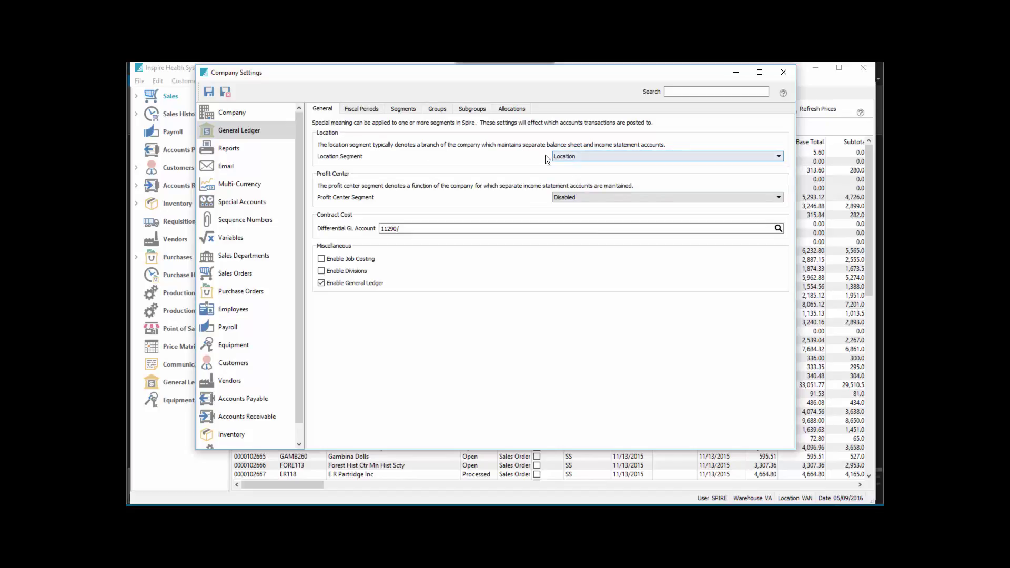
left_click(410, 111)
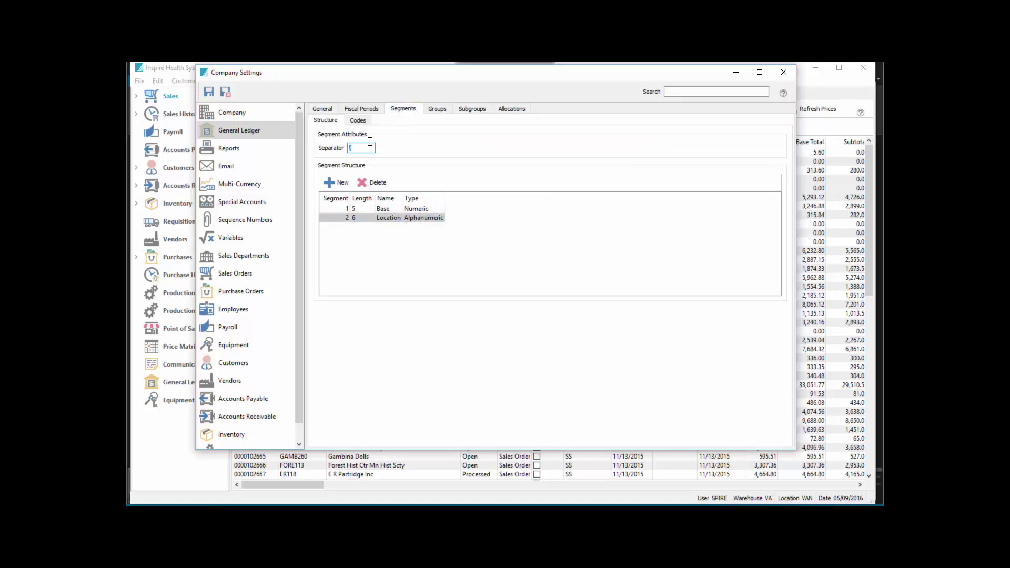
left_click(325, 111)
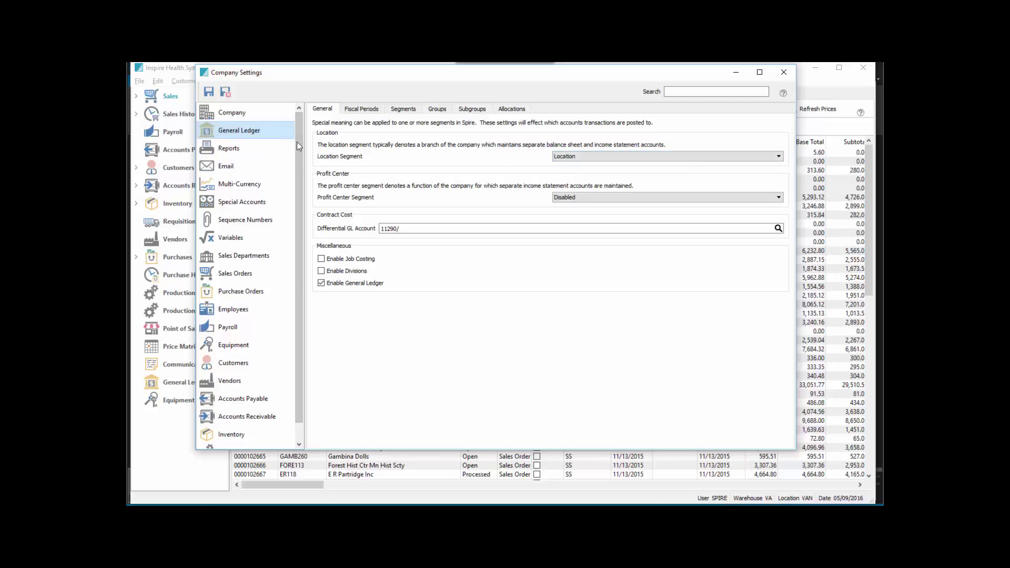
Close Company Settings and select the 41100 Sales - General account in the GL accounts list.
left_click(226, 91)
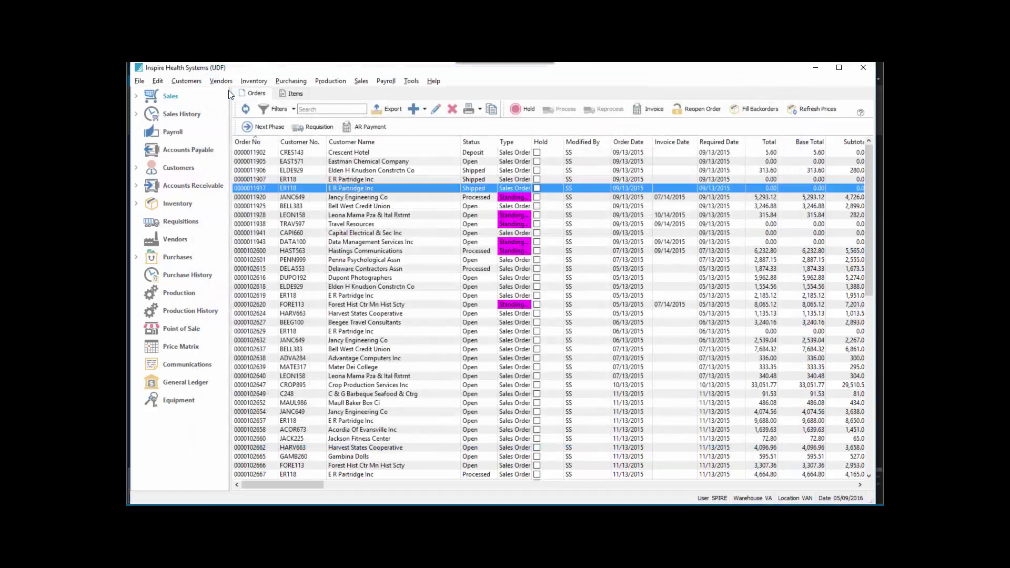
left_click(190, 382)
scroll(289, 337, "down", 20)
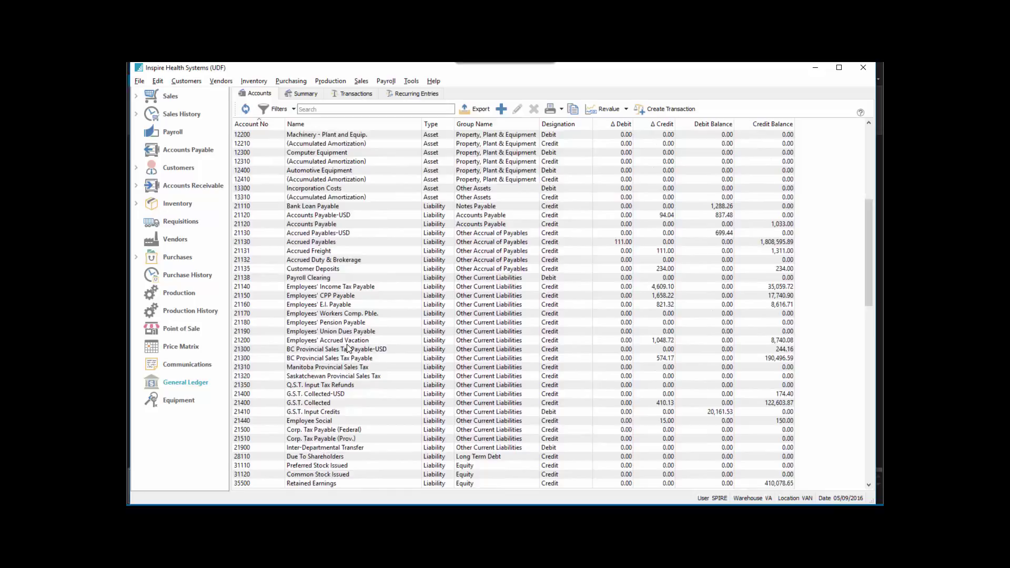
left_click(308, 305)
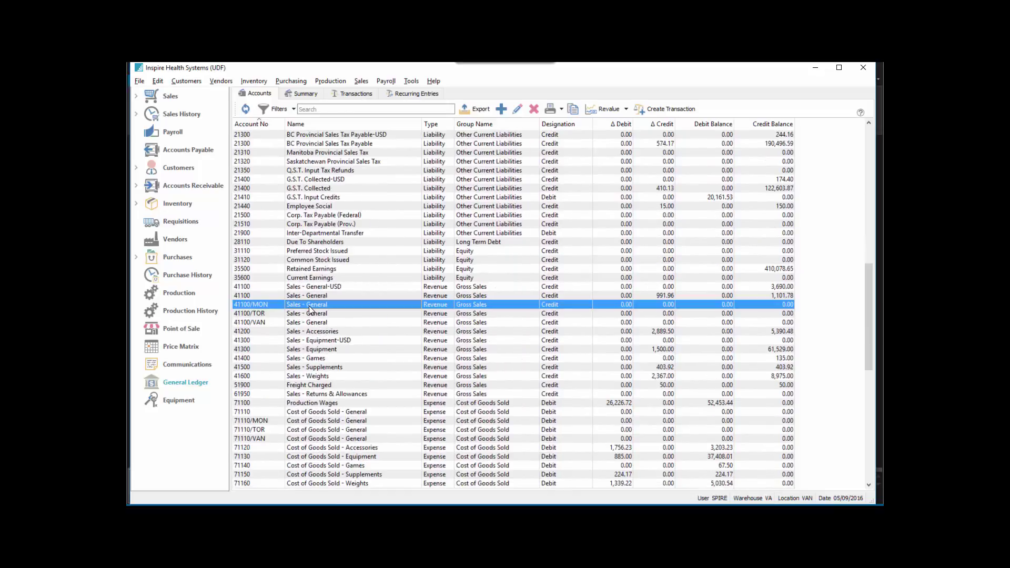
left_click(284, 295)
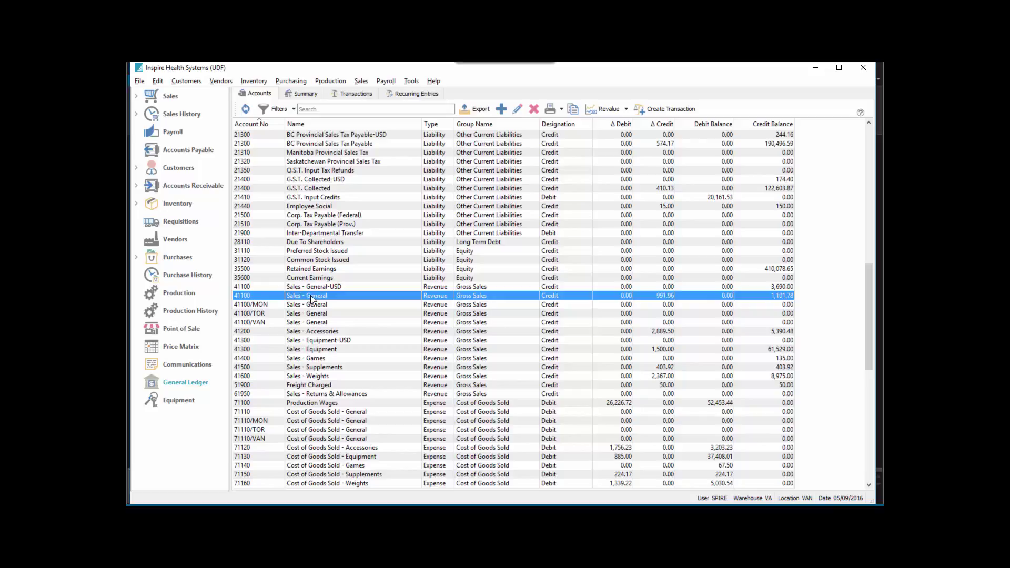
Copy account 41100, inspect the new account number, then discard the copy.
left_click(573, 110)
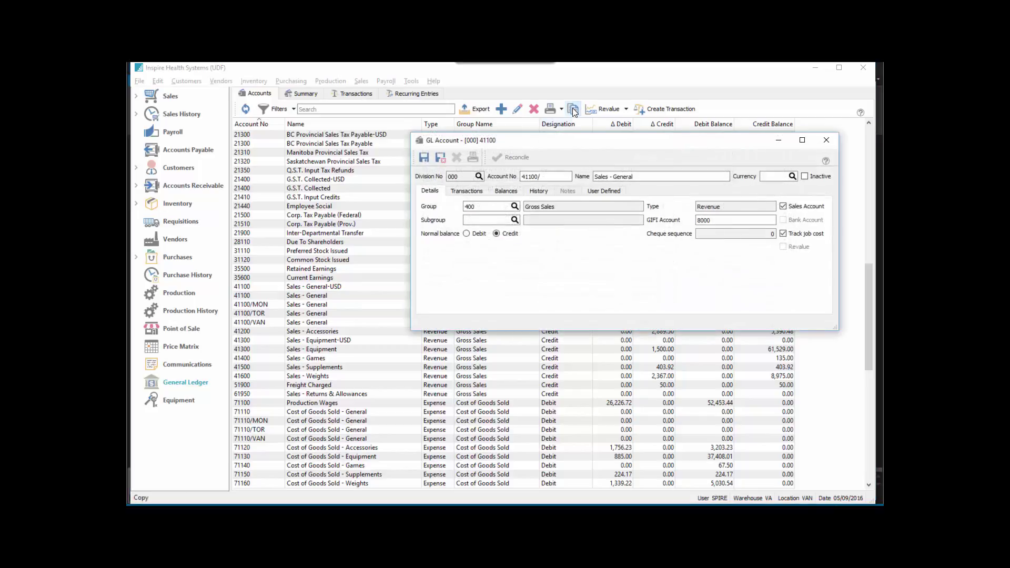
double_click(547, 177)
left_click(552, 180)
left_click(825, 139)
left_click(637, 252)
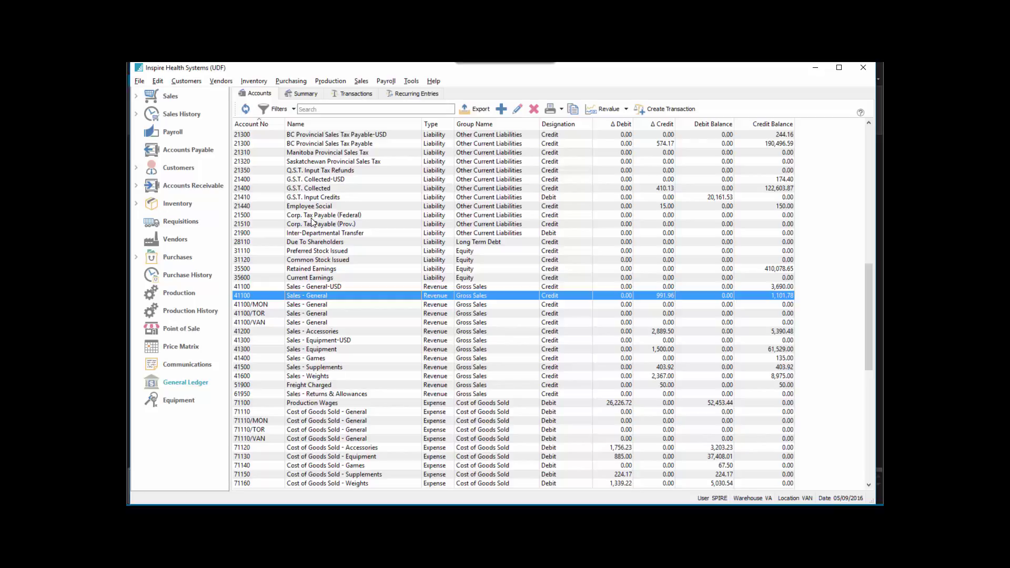
Review the 41100/MON, 41100/TOR and 41100/VAN account variants in the list.
scroll(310, 231, "up", 2)
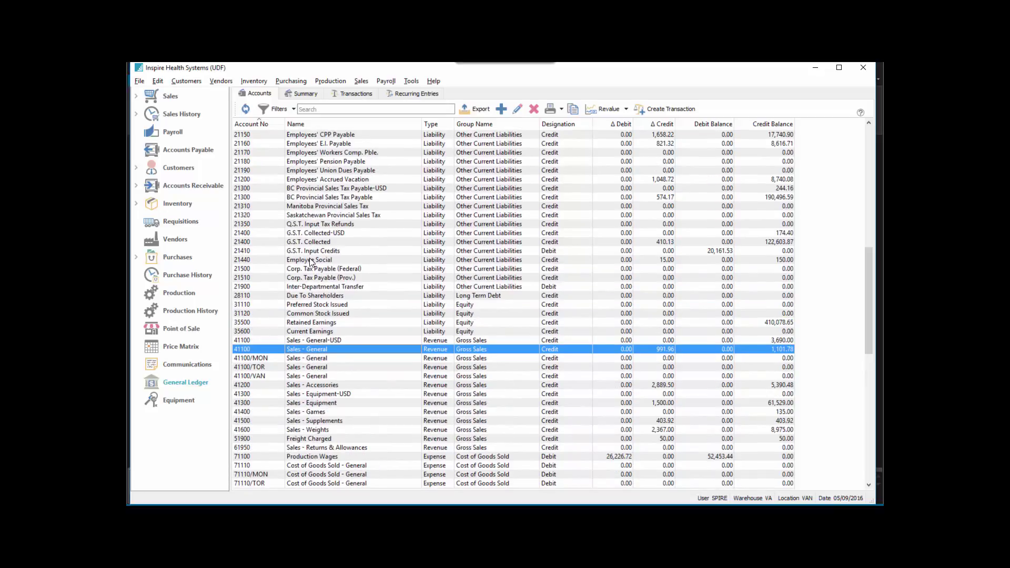
scroll(317, 352, "down", 1)
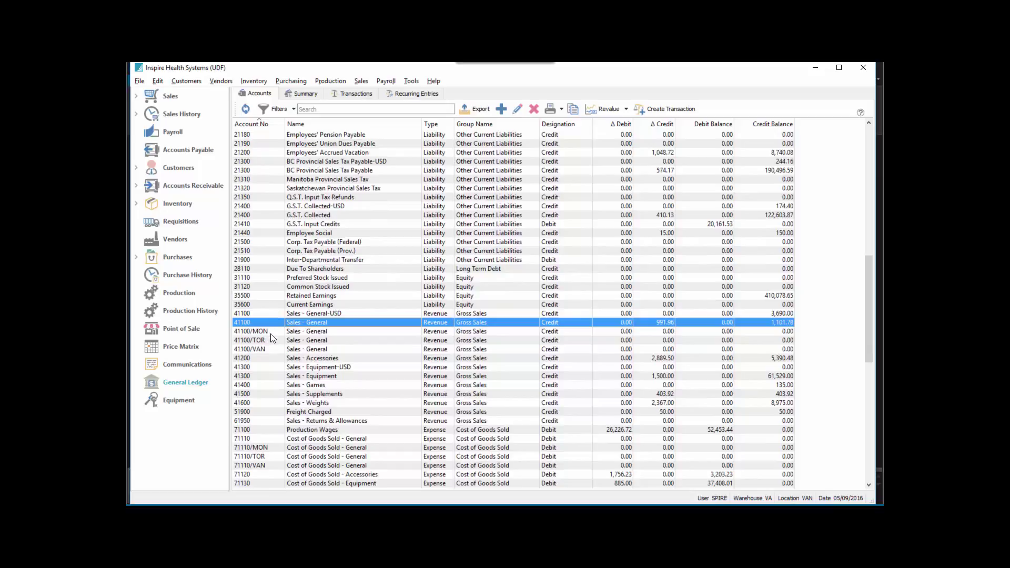
left_click(308, 335)
left_click(158, 81)
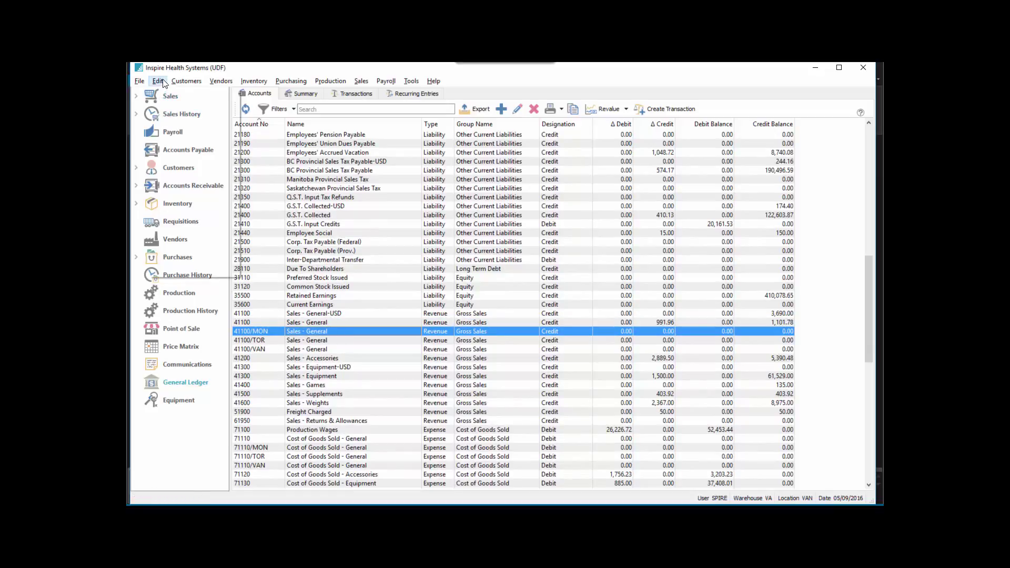
left_click(195, 247)
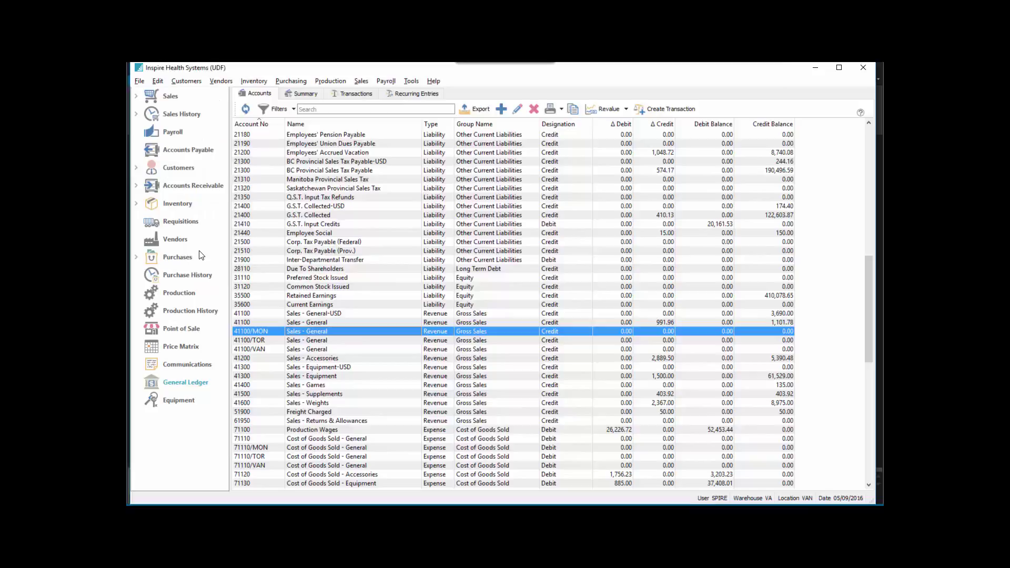
left_click(242, 272)
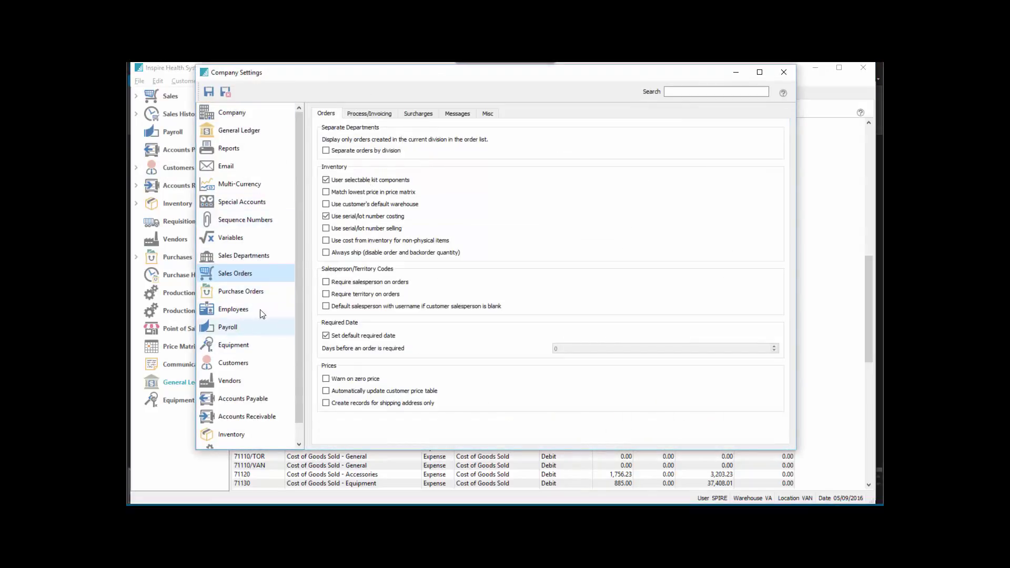
left_click(242, 256)
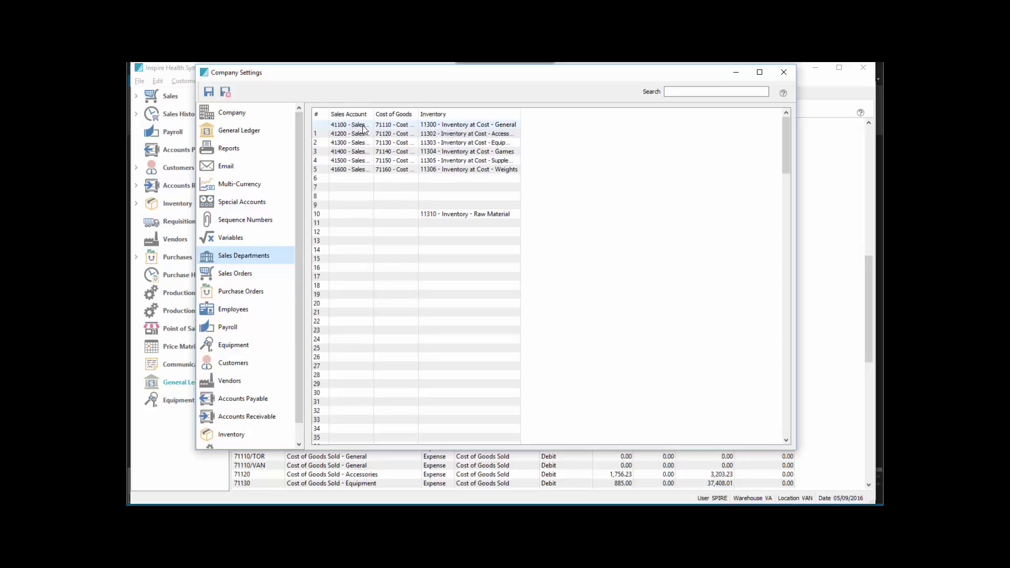
left_click_drag(384, 78, 594, 105)
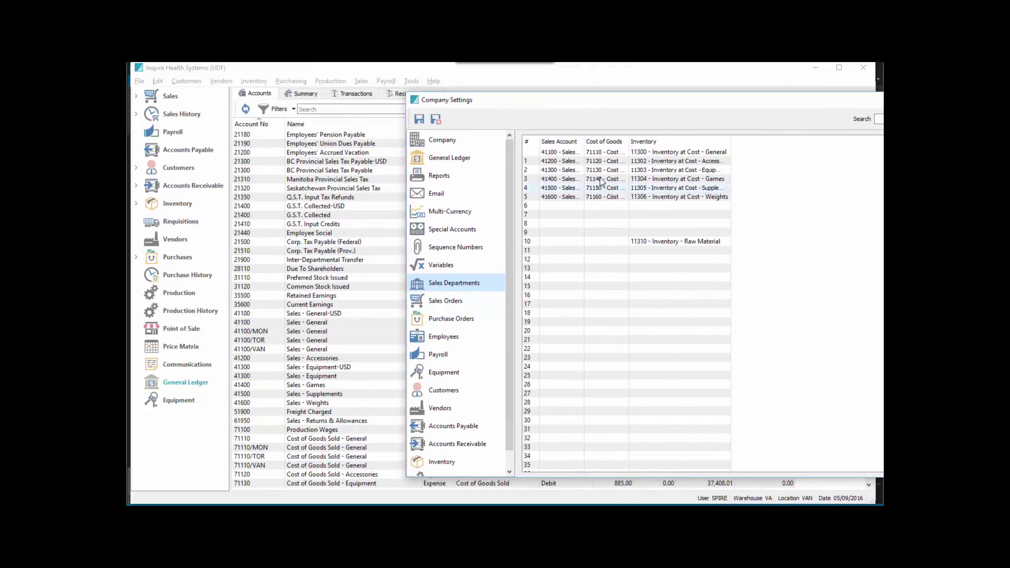
left_click_drag(584, 141, 657, 141)
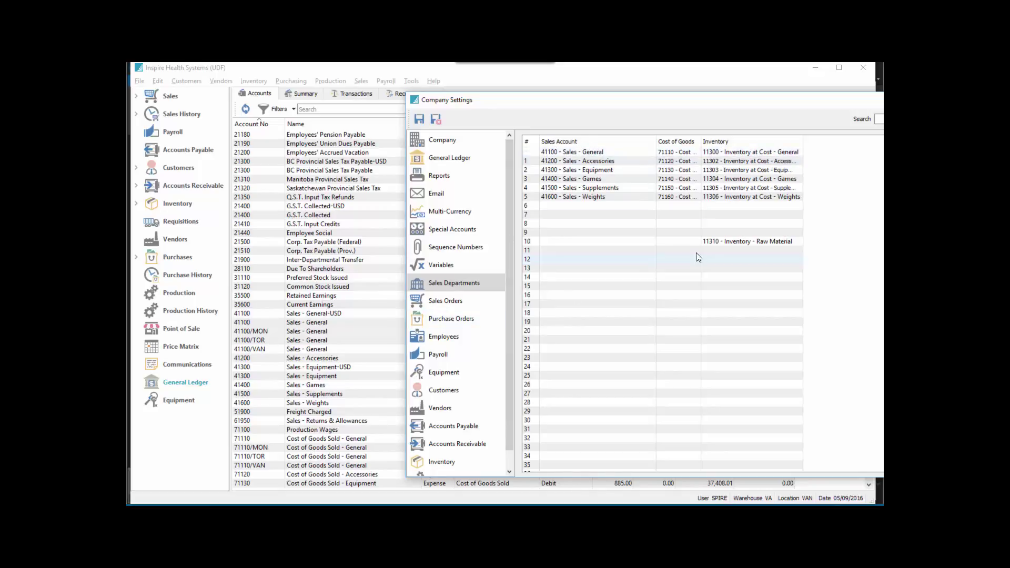
left_click(435, 119)
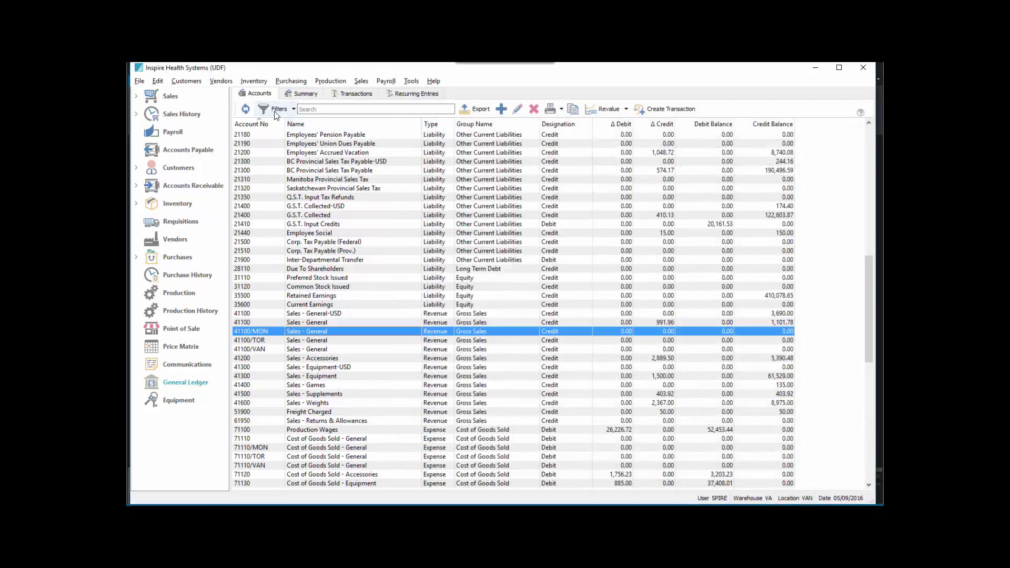
Search inventory for 'pree' and confirm PREEFX521's Sales Dept. is 0.
left_click(176, 204)
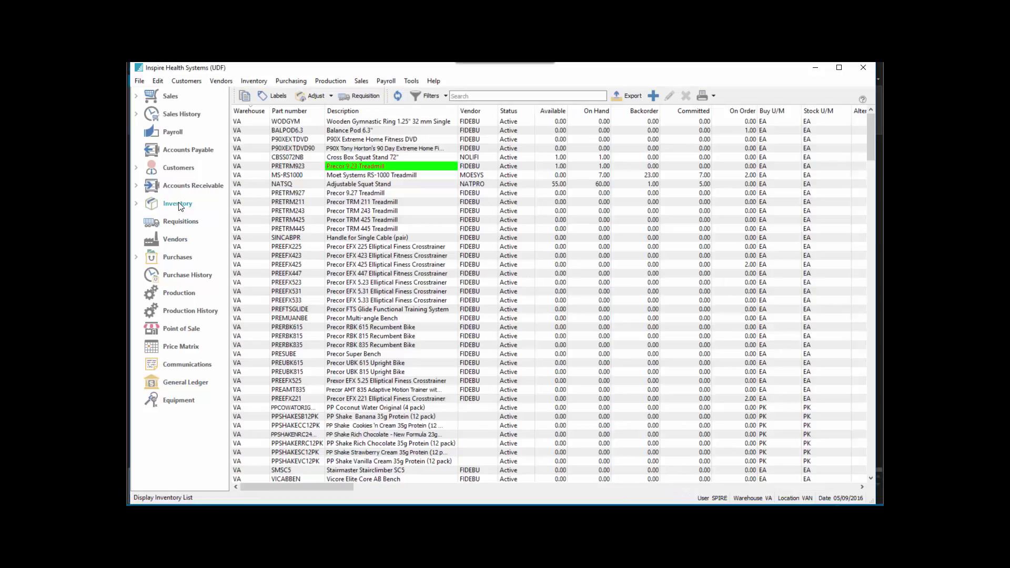
left_click(467, 98)
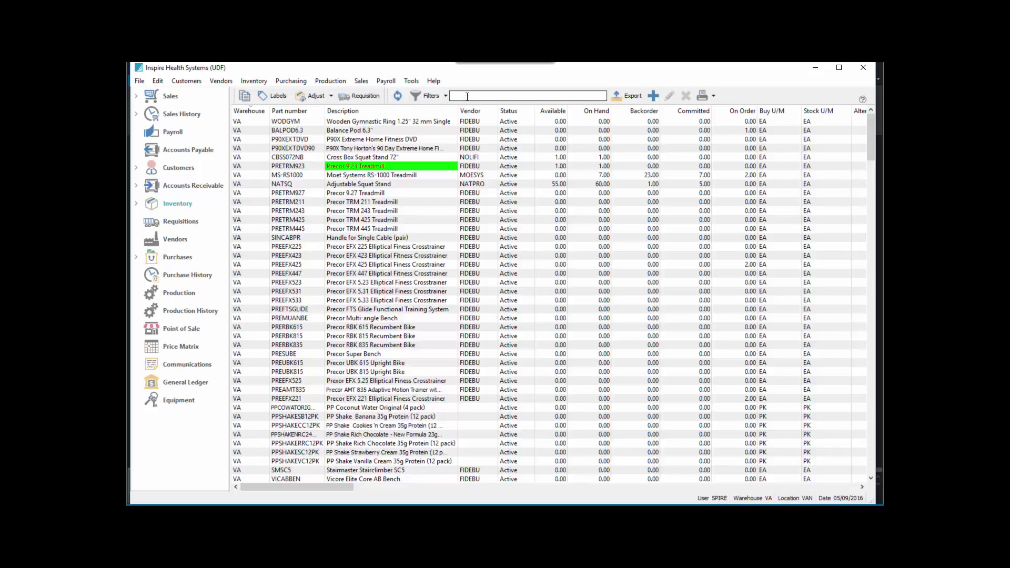
type("pree")
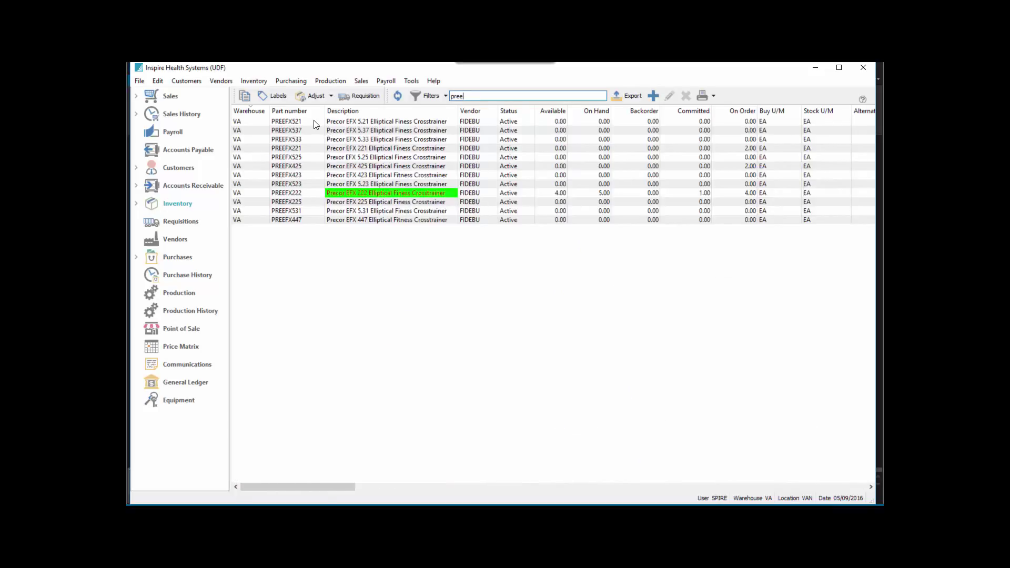
double_click(314, 122)
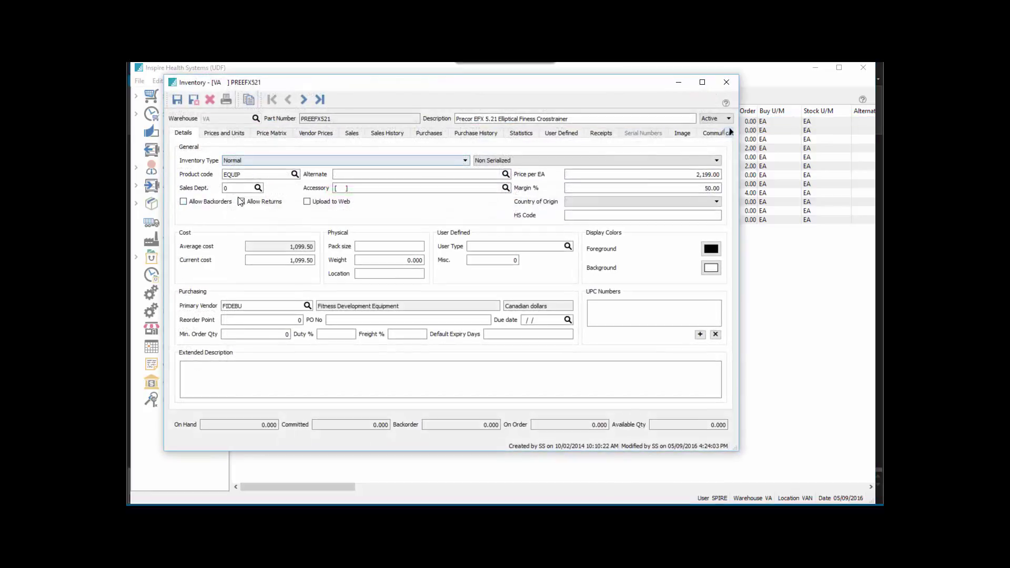
left_click(238, 188)
left_click(194, 100)
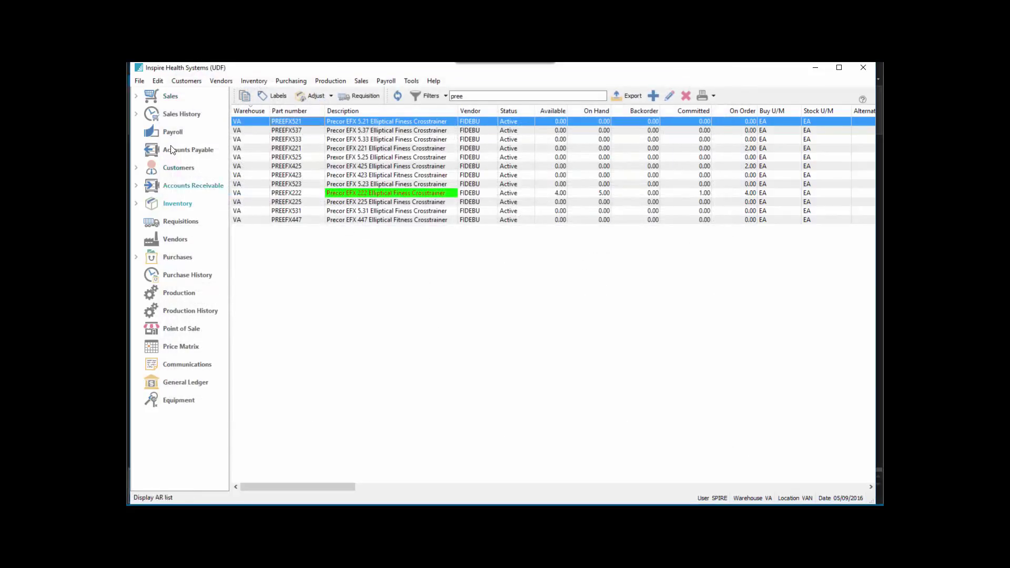
left_click(170, 97)
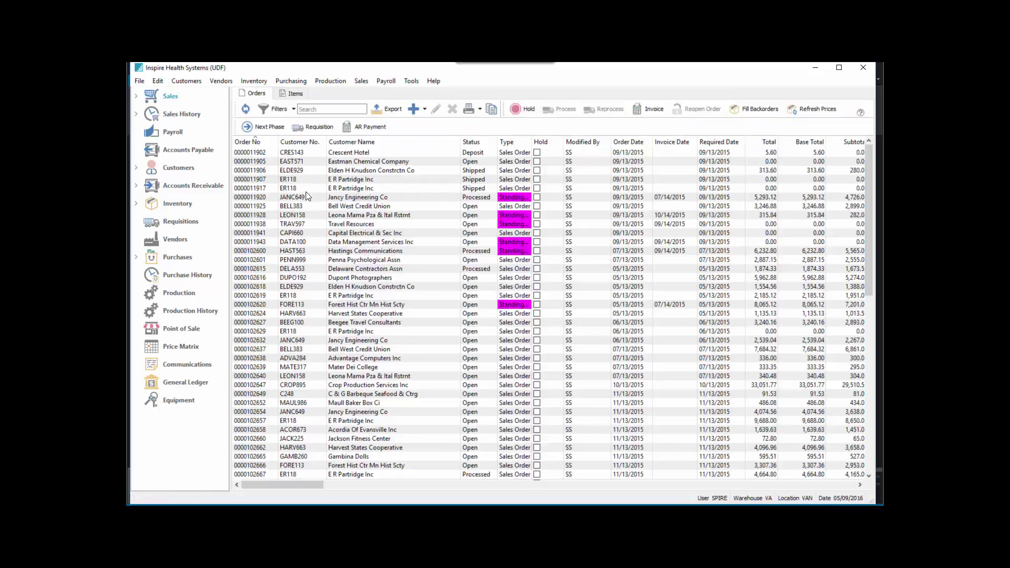
Start a sales order for Jackson Fitness Center (JACK225) with part PREEFX521 on the first line.
left_click(414, 111)
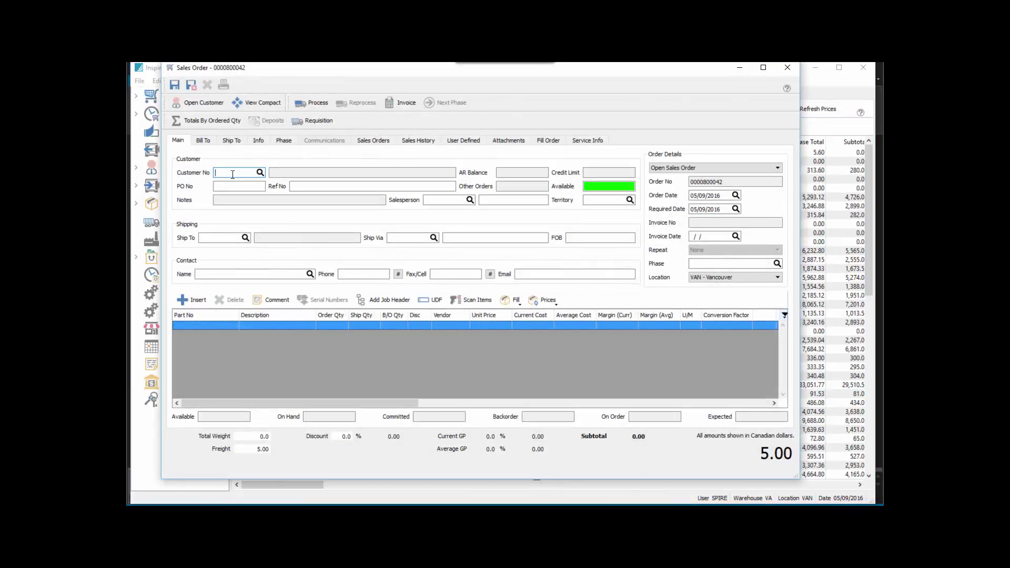
type("JACK")
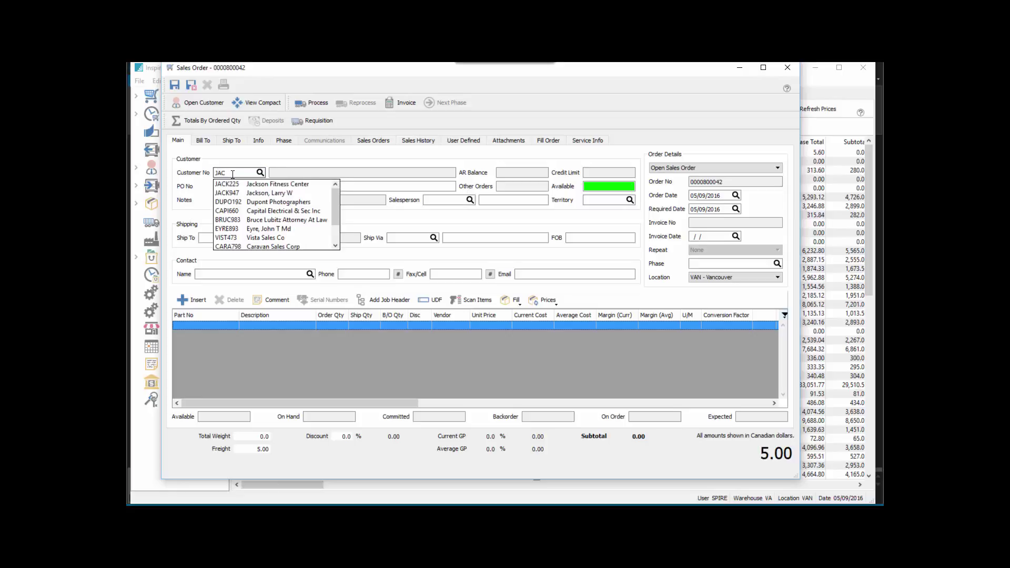
left_click(243, 185)
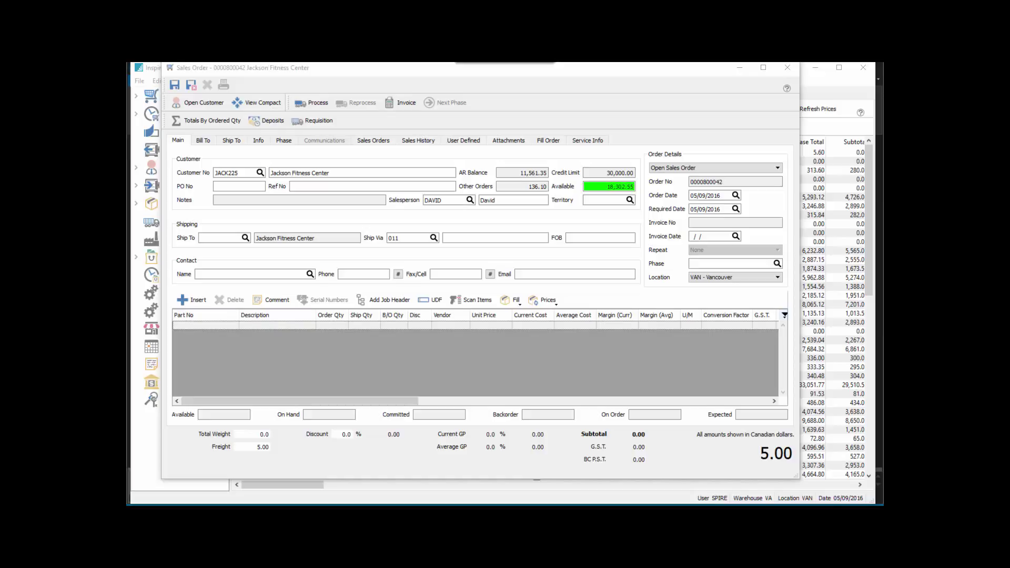
left_click(500, 347)
left_click(207, 325)
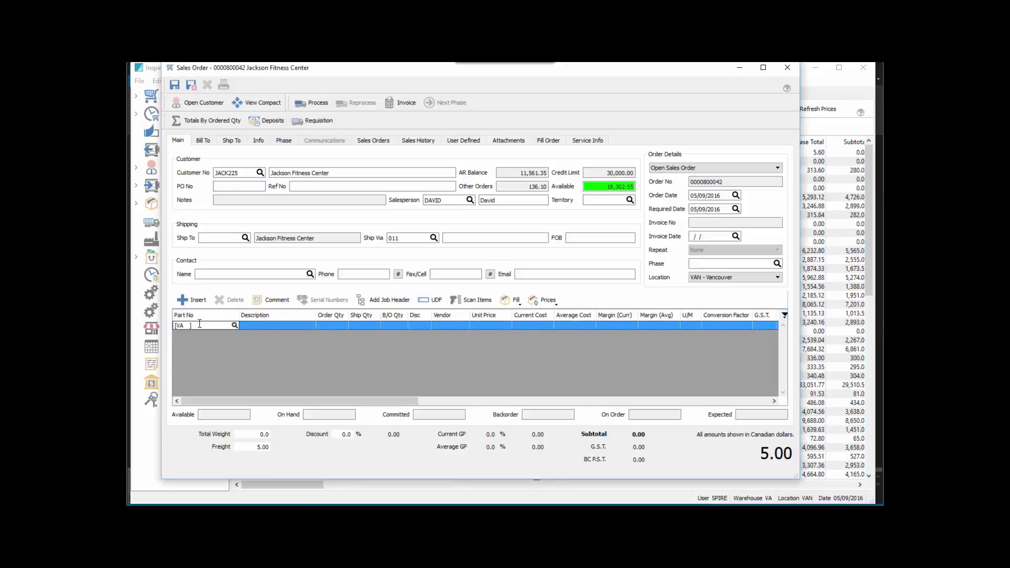
type("PREE")
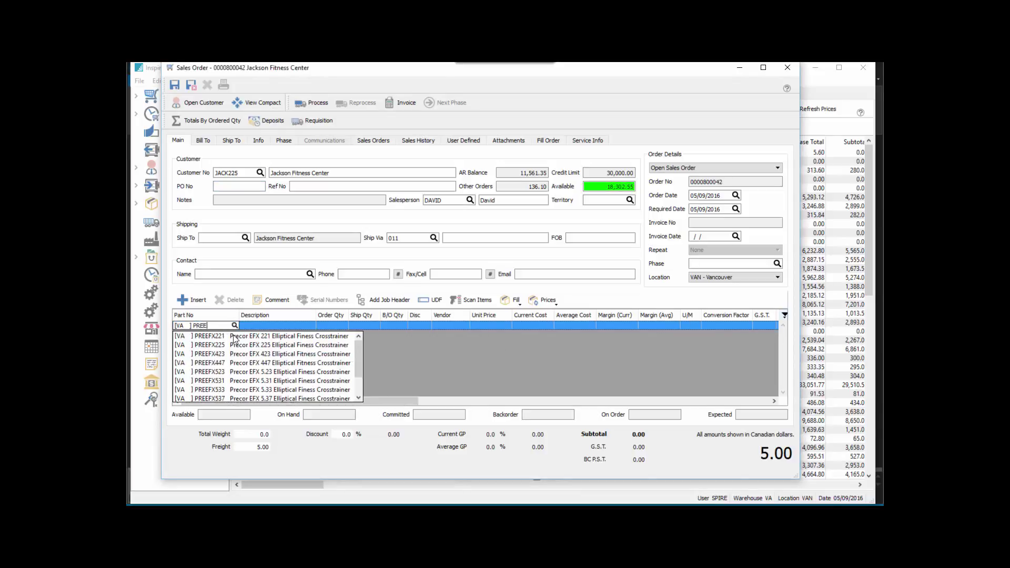
scroll(234, 390, "down", 1)
left_click(234, 390)
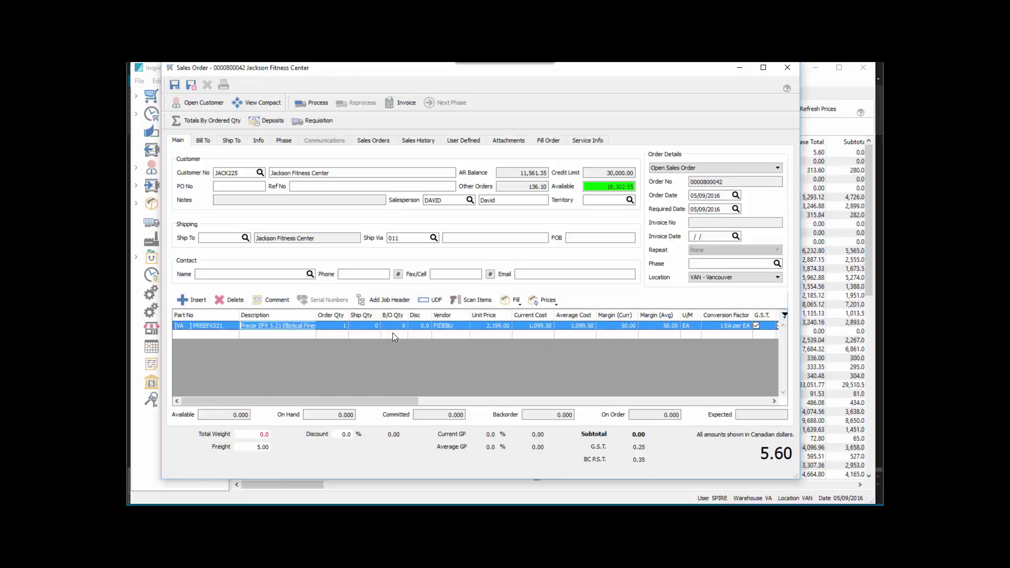
Set the line's ship quantity to 1 and the freight to 0.00.
left_click(362, 327)
type("1")
key("Tab")
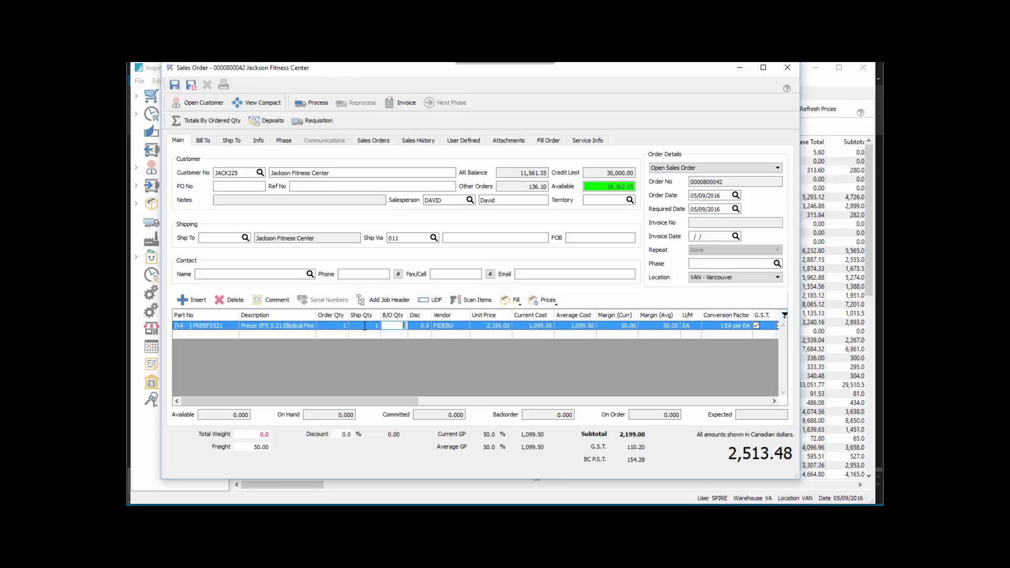
left_click(251, 445)
type("0")
key("Tab")
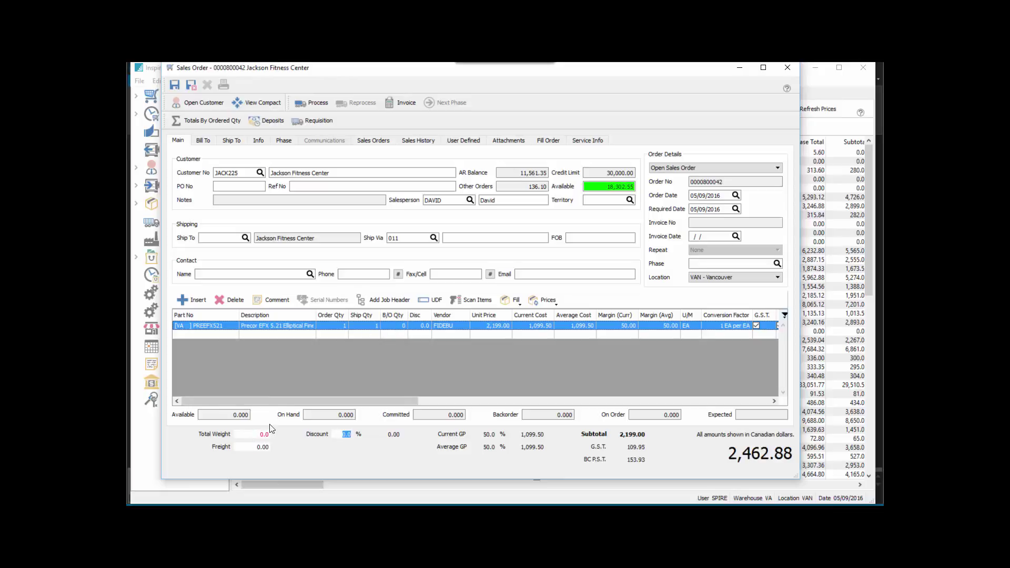
Check the line's unit price, cost of goods account 71110 and revenue account 41100.
left_click(487, 326)
left_click_drag(405, 402, 708, 402)
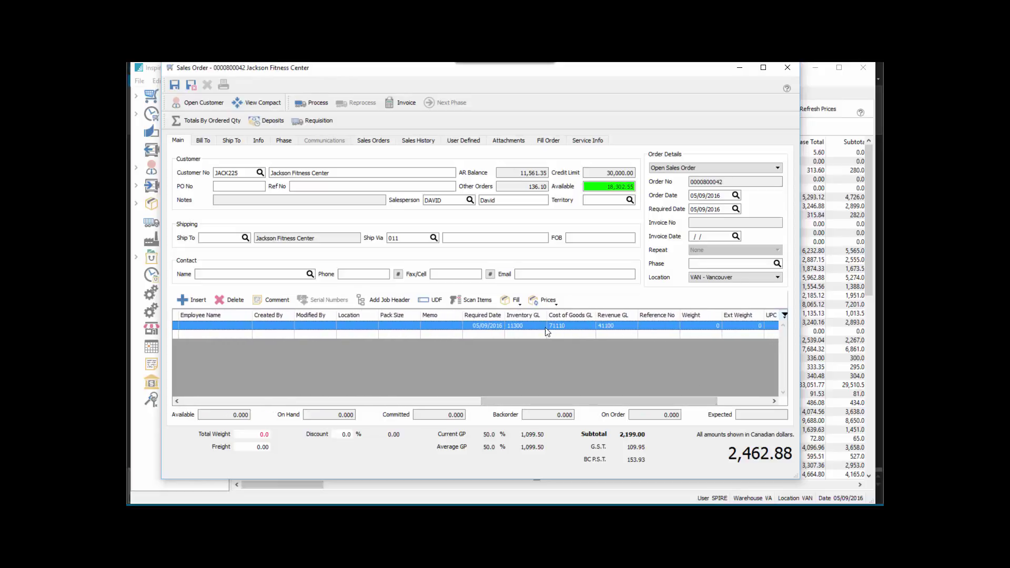
left_click(578, 326)
left_click(619, 330)
left_click(621, 326)
left_click(575, 325)
left_click(576, 325)
left_click(186, 402)
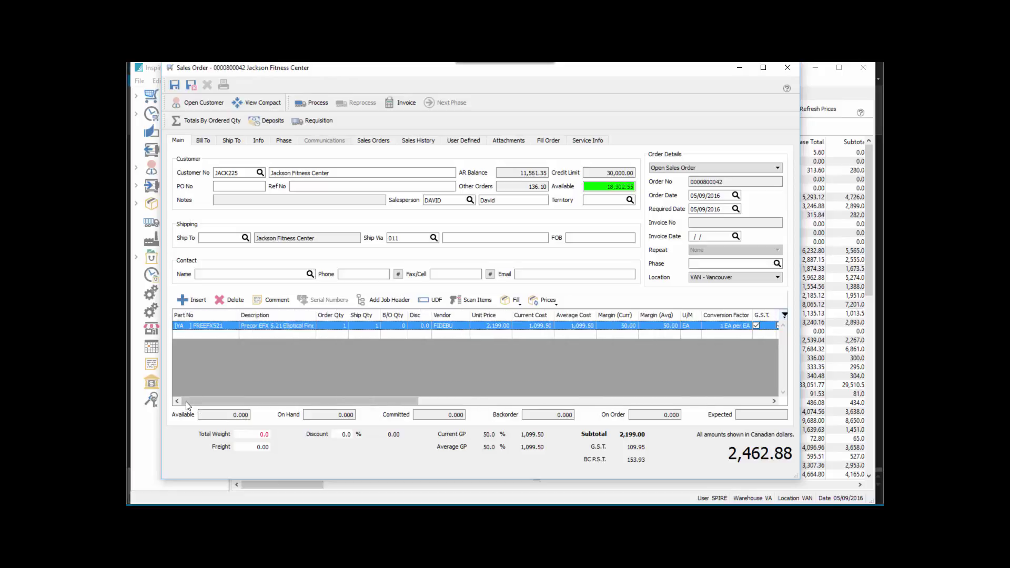
left_click(398, 102)
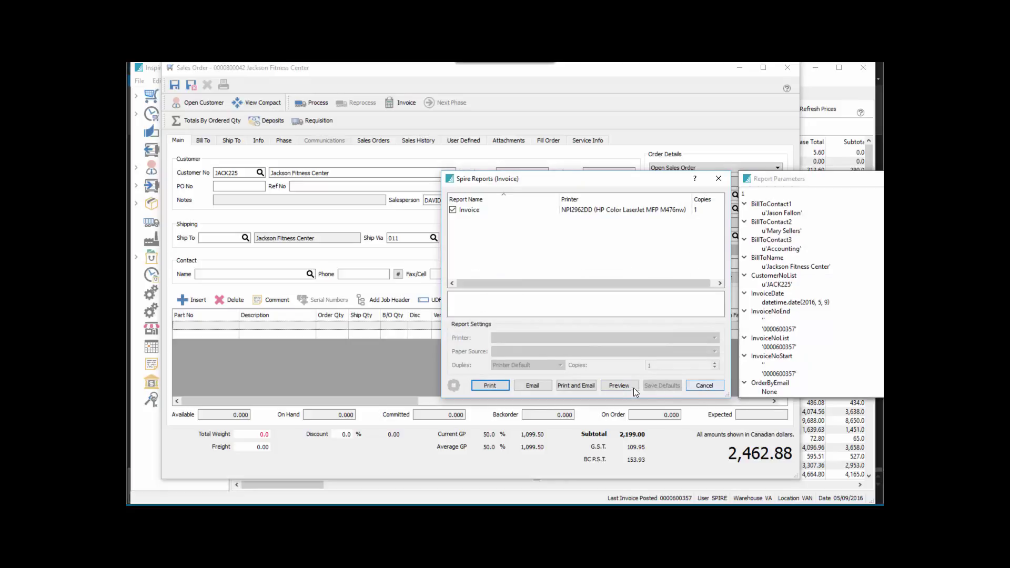
left_click(619, 385)
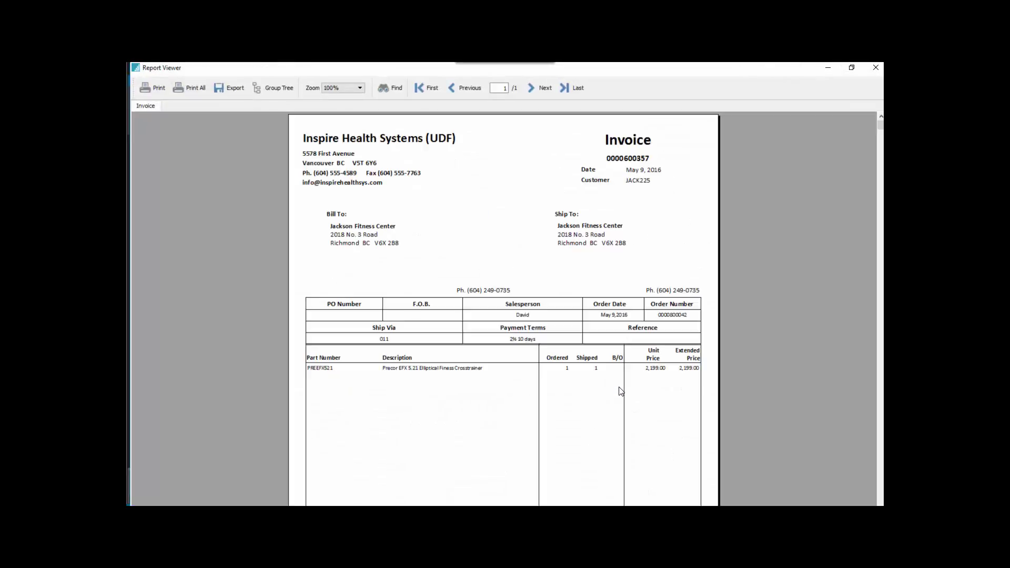
scroll(621, 387, "down", 4)
scroll(647, 405, "up", 4)
left_click(876, 67)
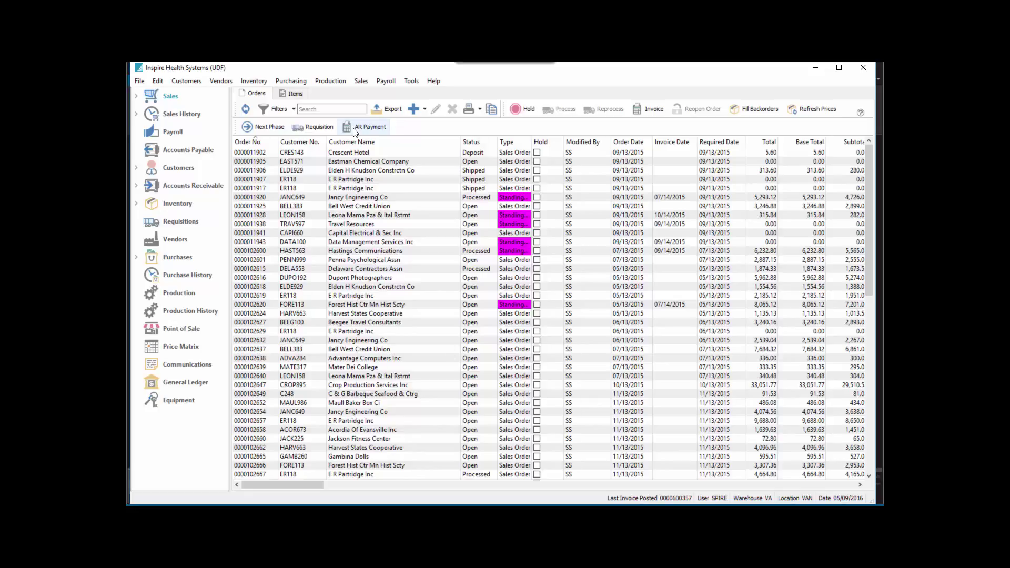
left_click(195, 386)
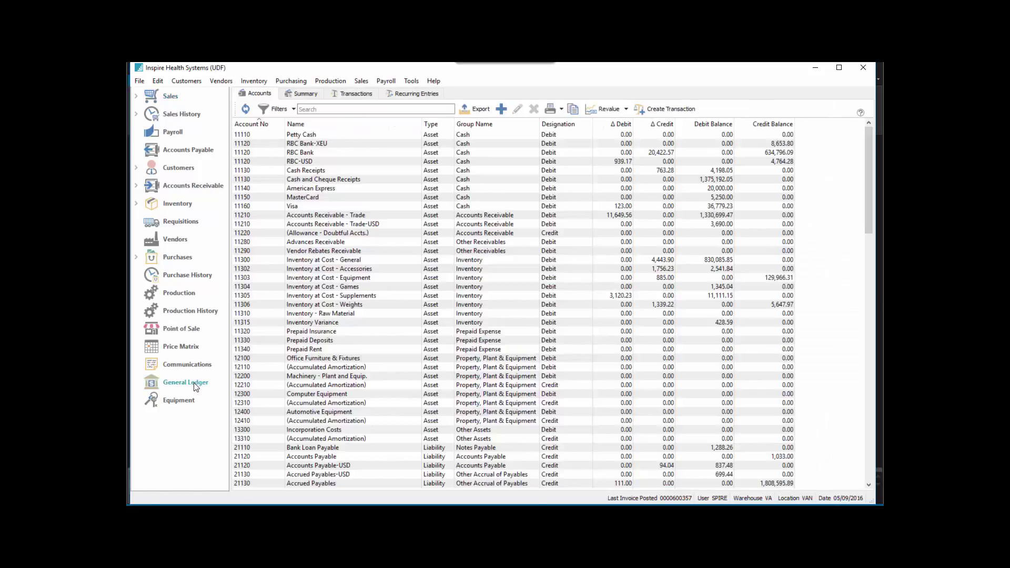
left_click(368, 95)
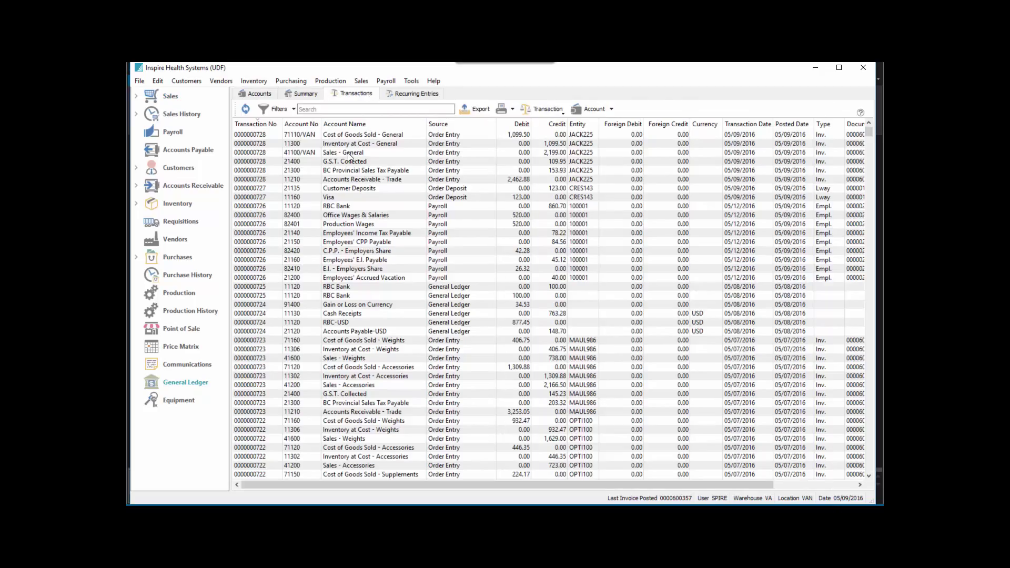
double_click(330, 135)
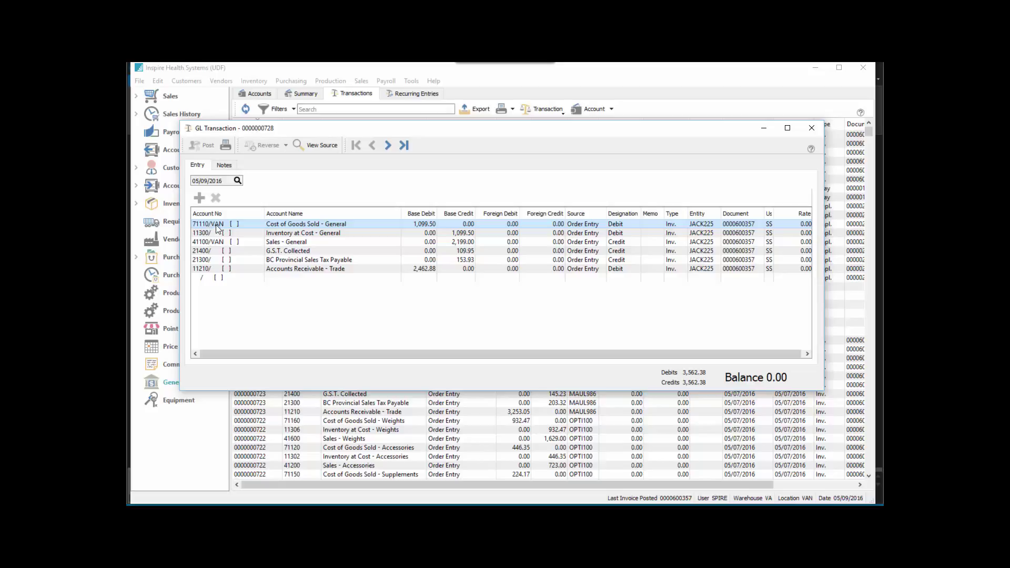
left_click(812, 128)
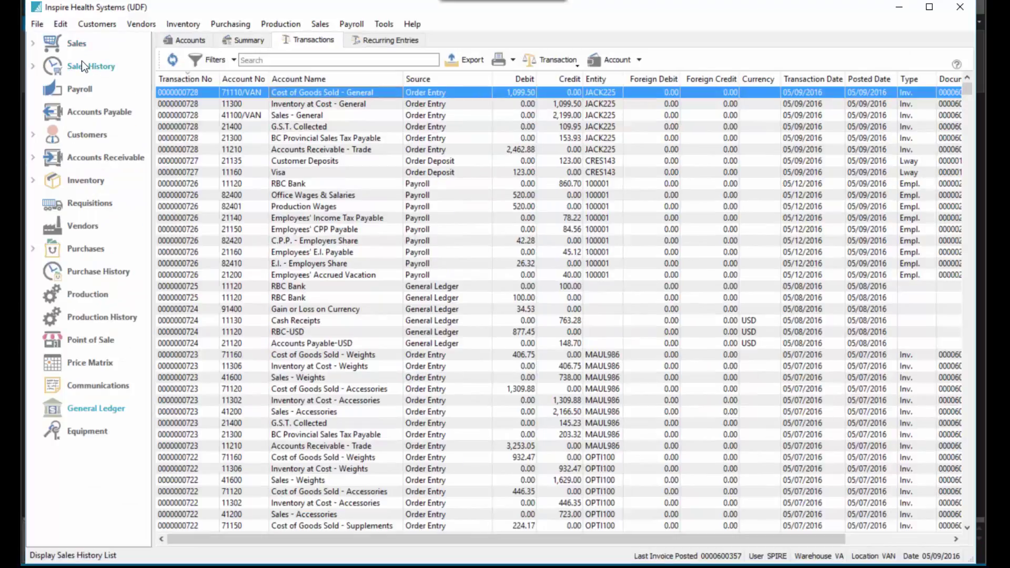
left_click(177, 115)
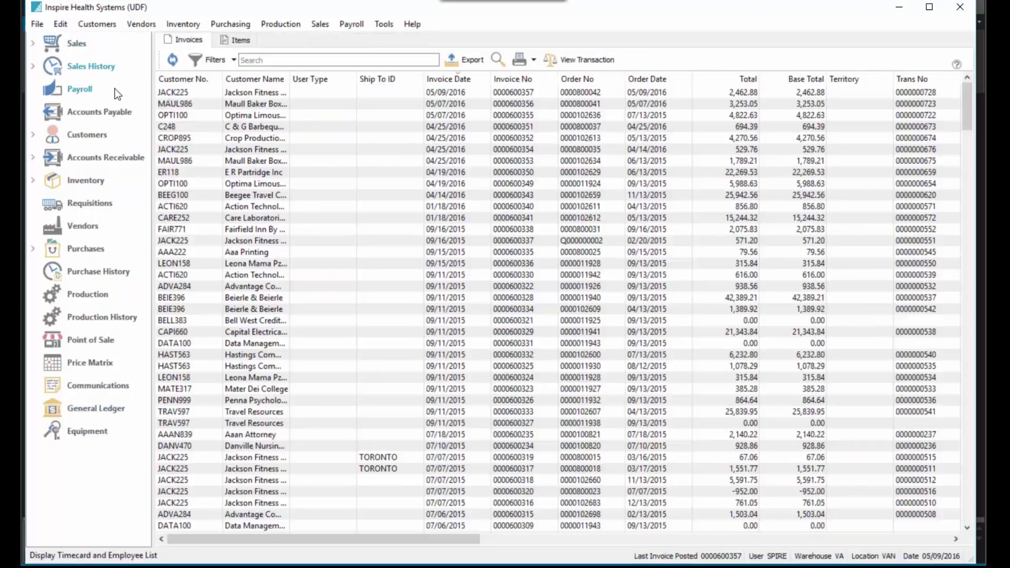
double_click(456, 93)
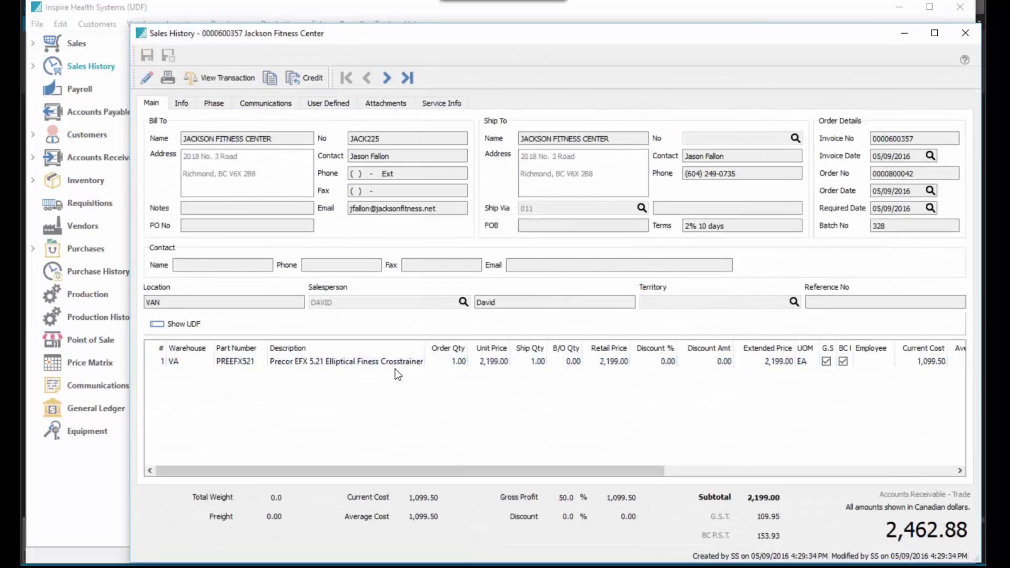
left_click(235, 80)
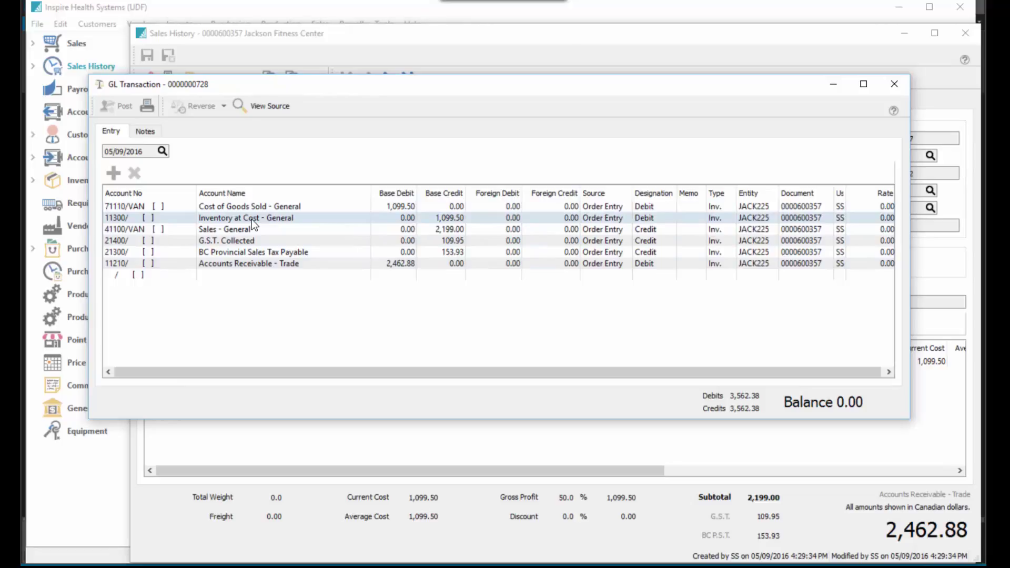
left_click(894, 84)
left_click(964, 32)
left_click(540, 208)
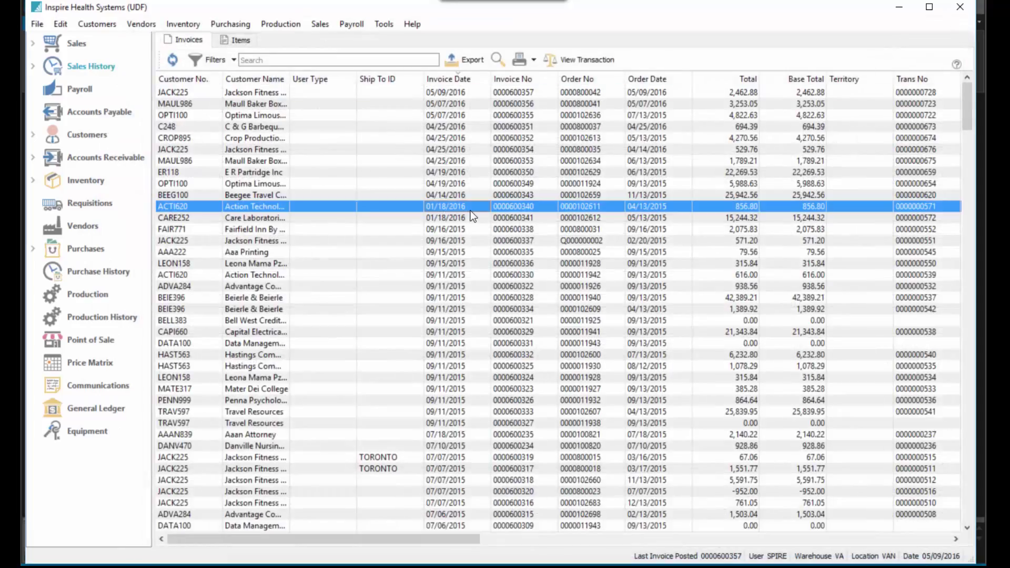